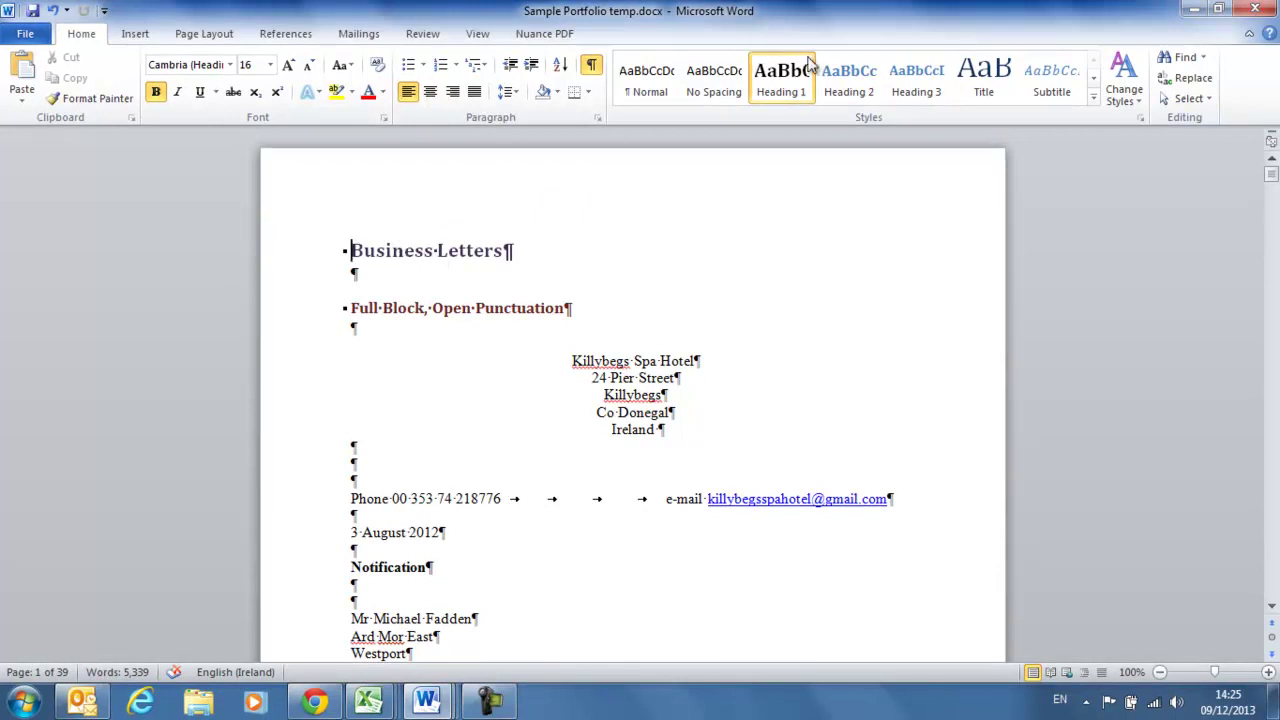
Step: Insert an Automatic Table 2 table of contents before the Business Letters heading
left_click(476, 309)
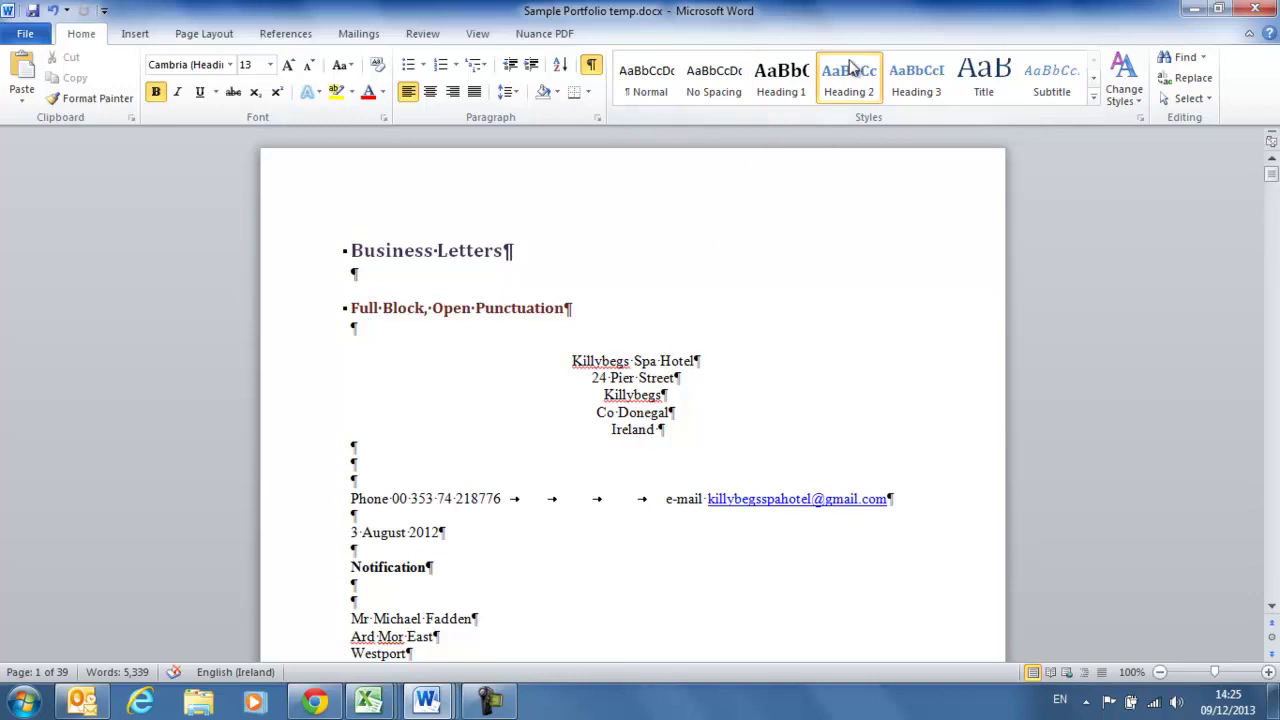
left_click(349, 251)
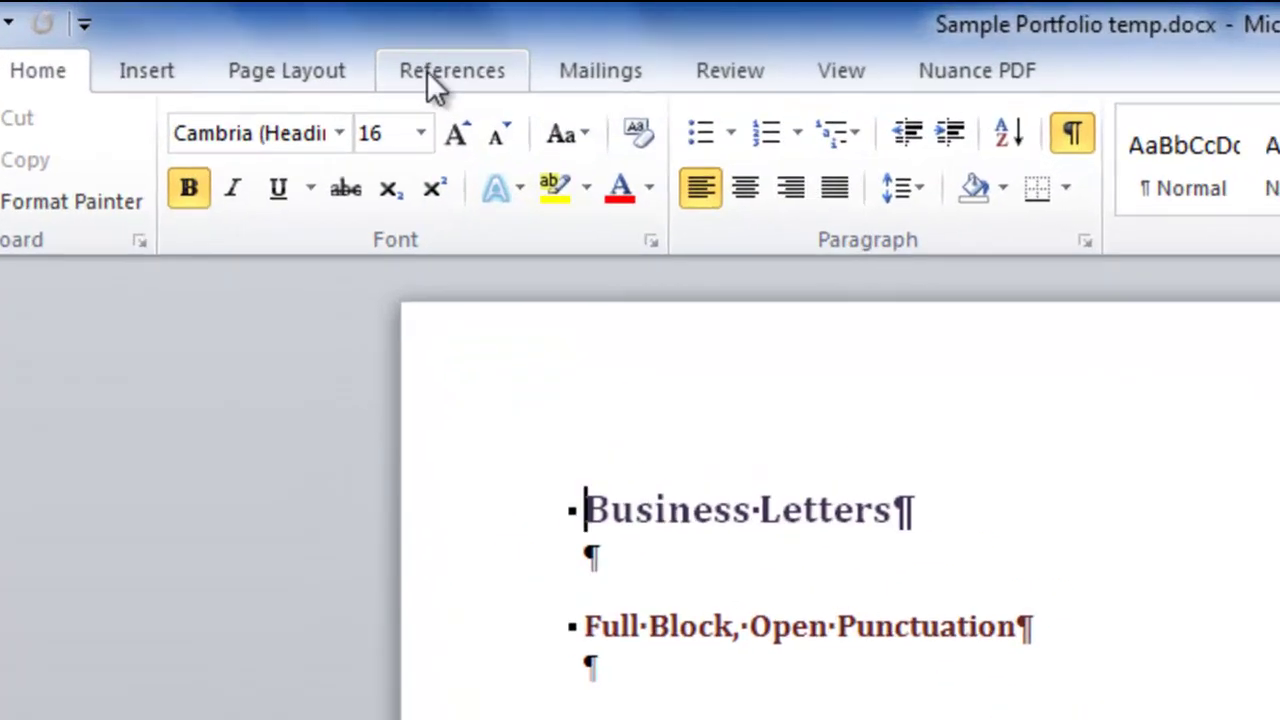
left_click(432, 72)
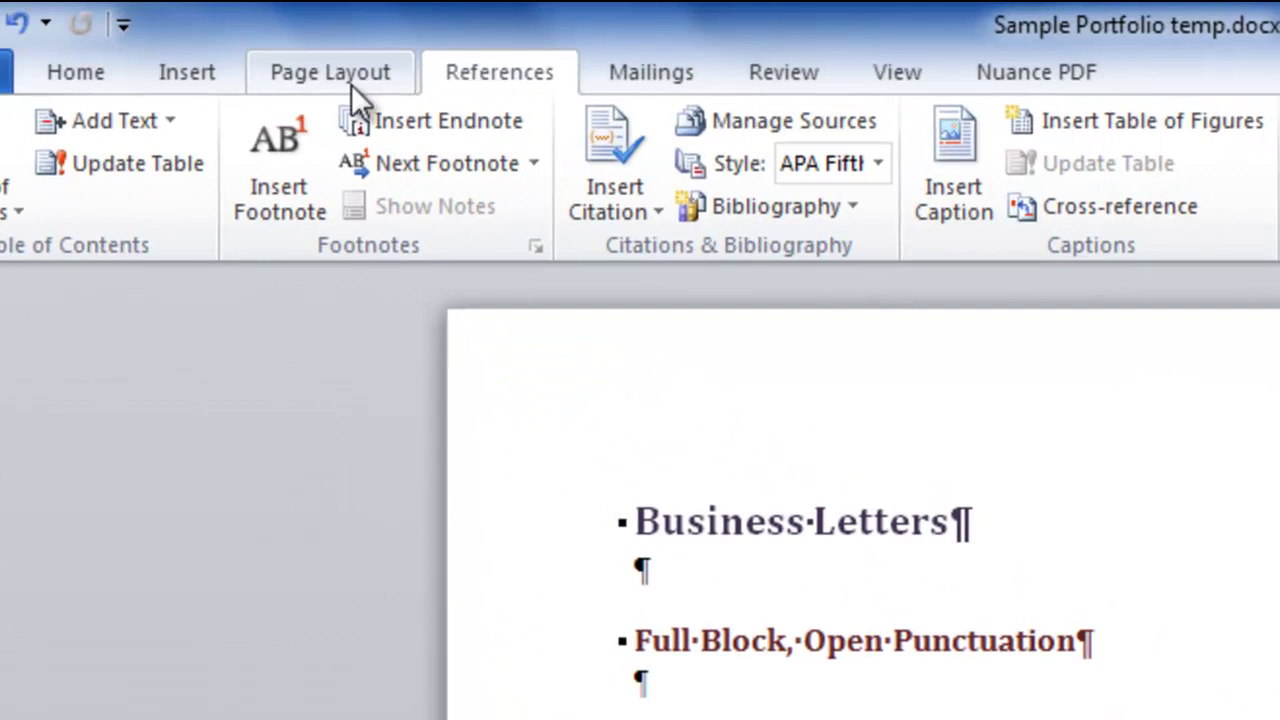
left_click(96, 215)
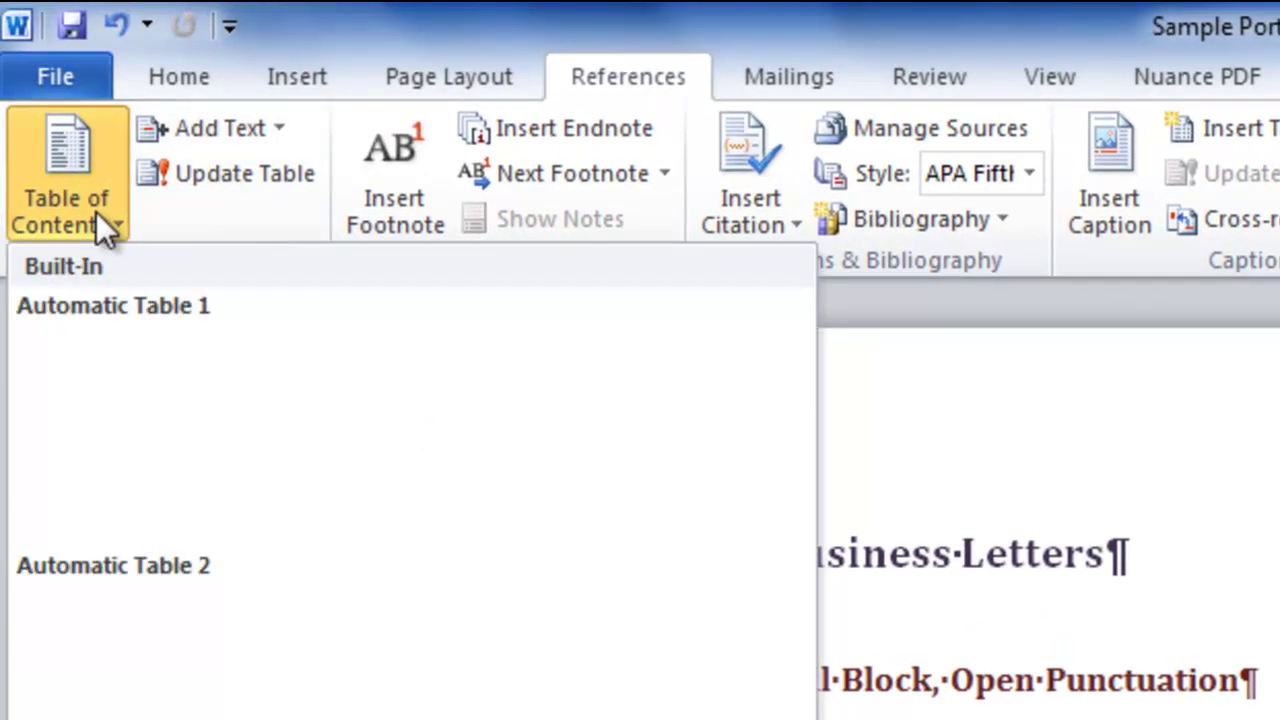
left_click(252, 622)
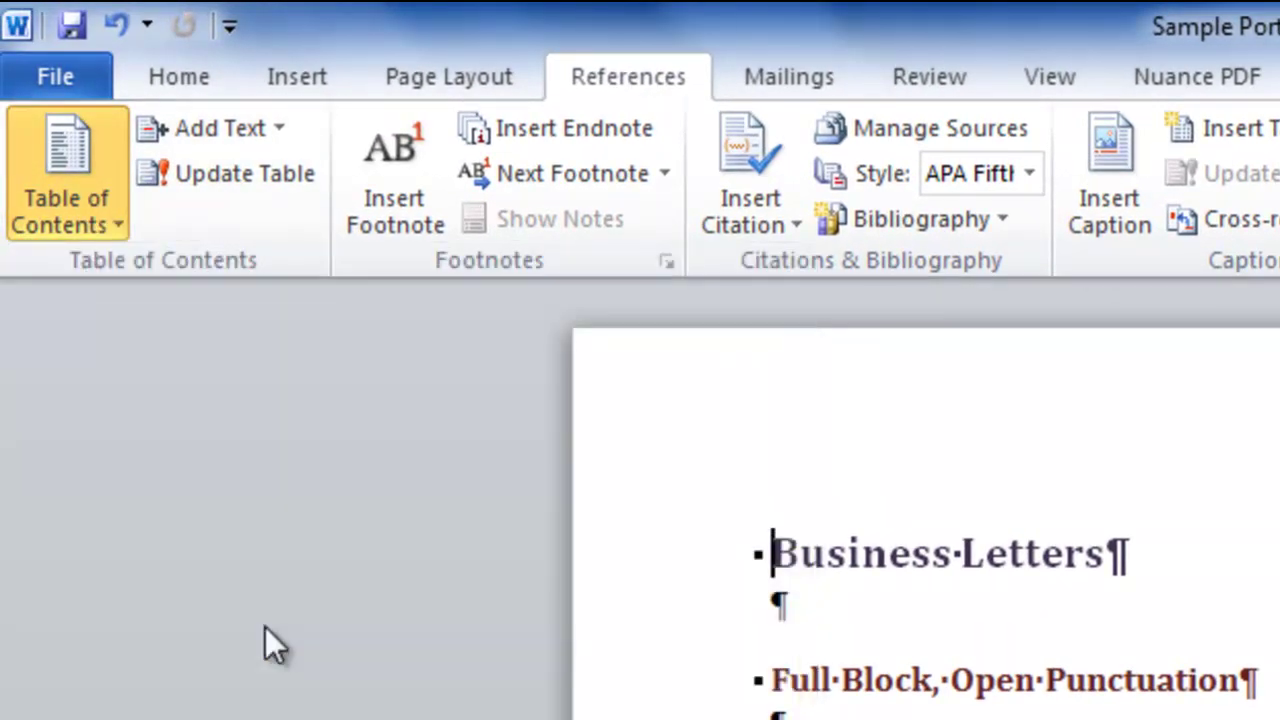
Step: Insert a Next Page section break between the table of contents and the Business Letters heading
scroll(1023, 506, "up", 1)
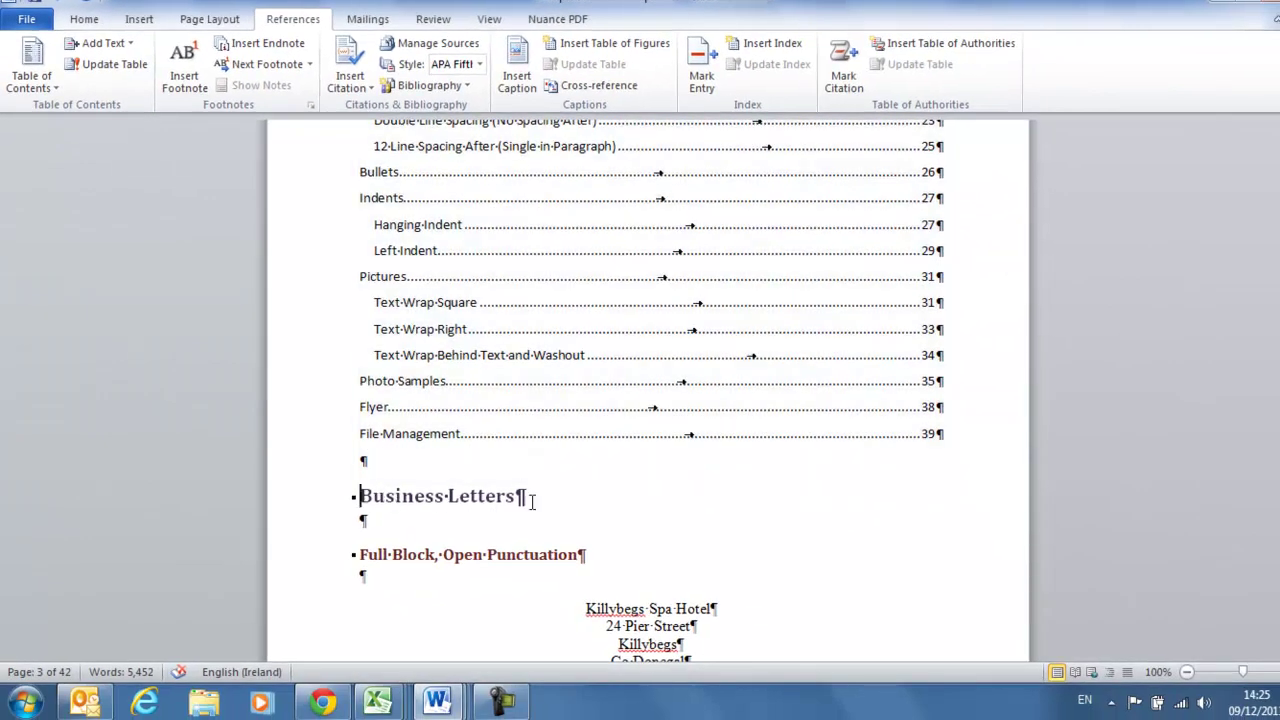
scroll(503, 363, "up", 2)
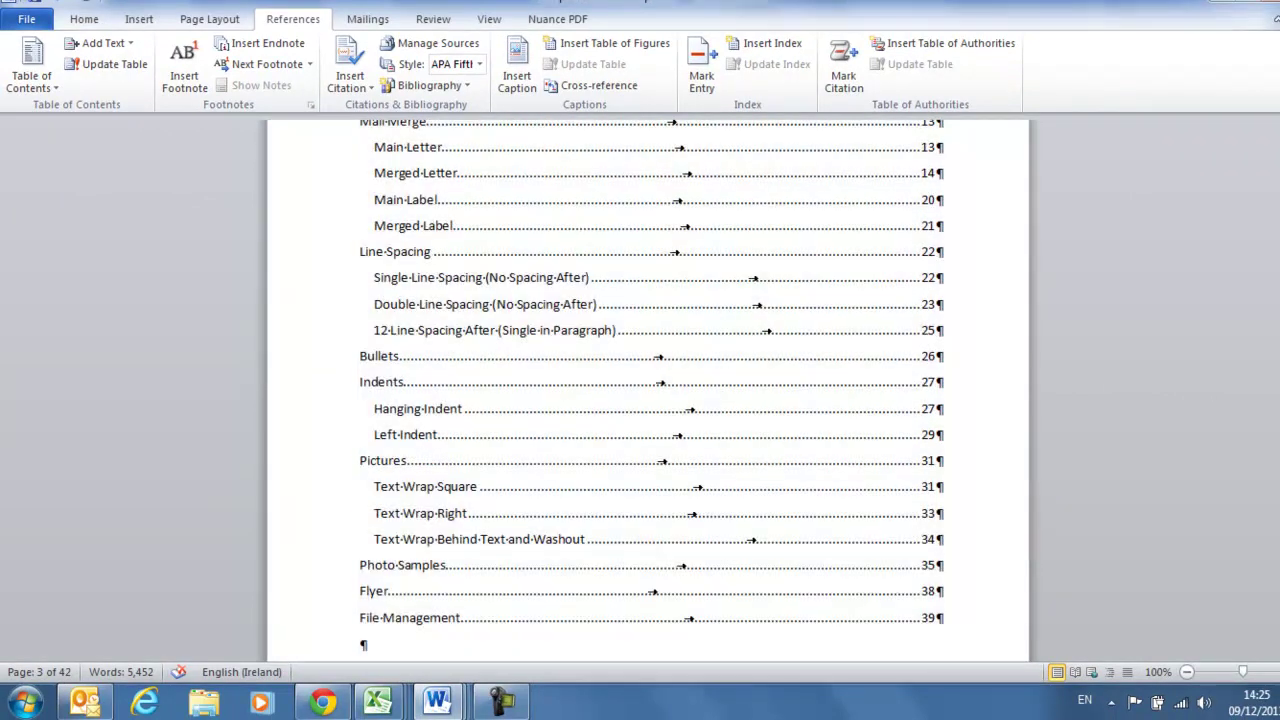
scroll(270, 468, "up", 8)
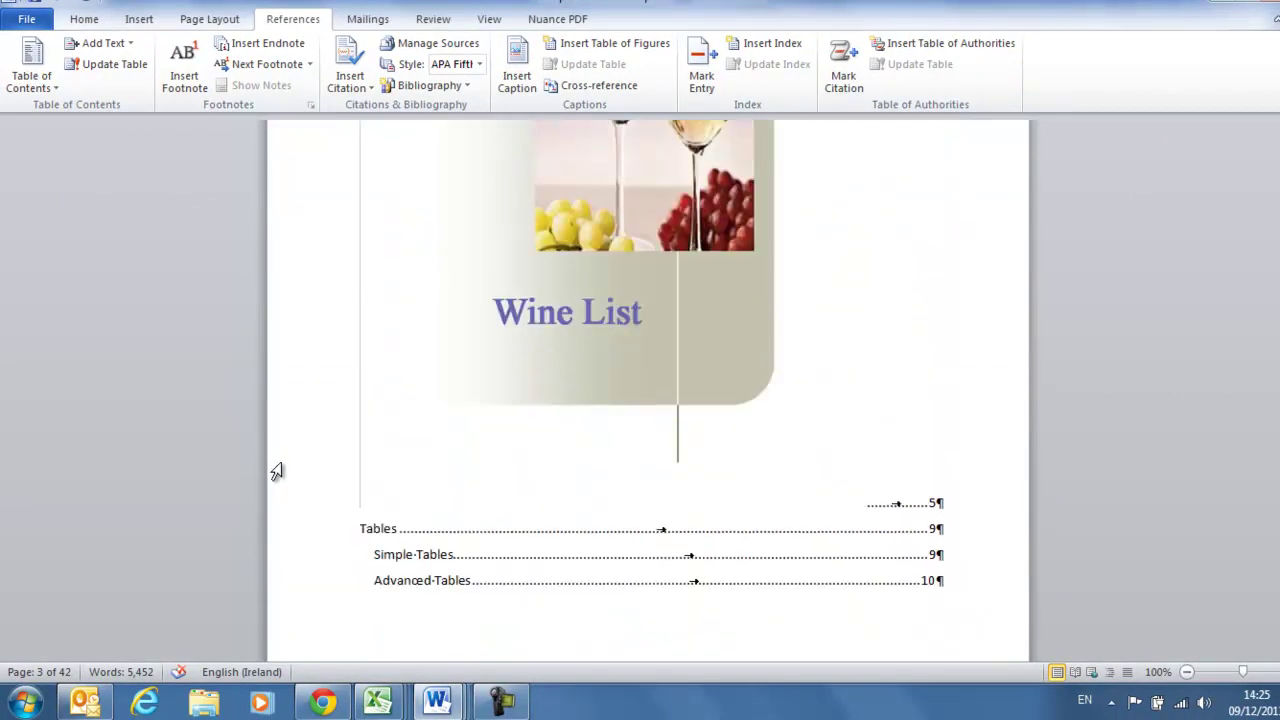
scroll(353, 511, "down", 11)
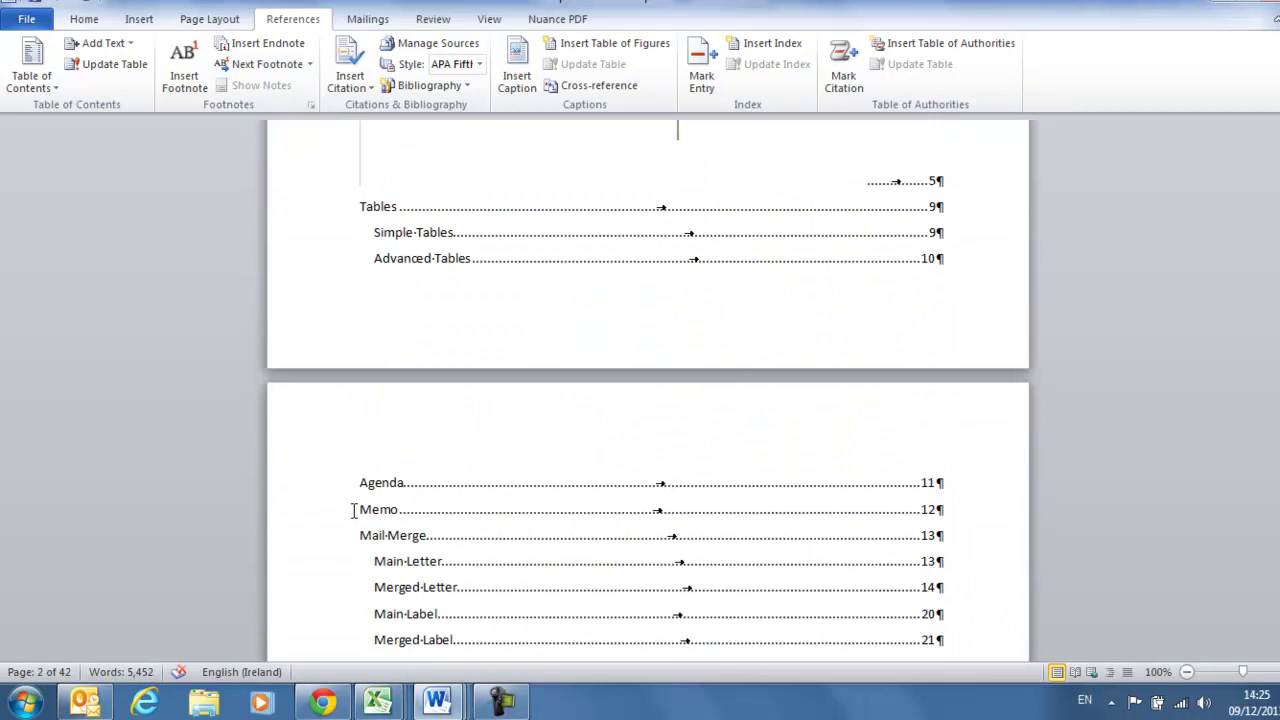
scroll(362, 508, "down", 2)
key("Down")
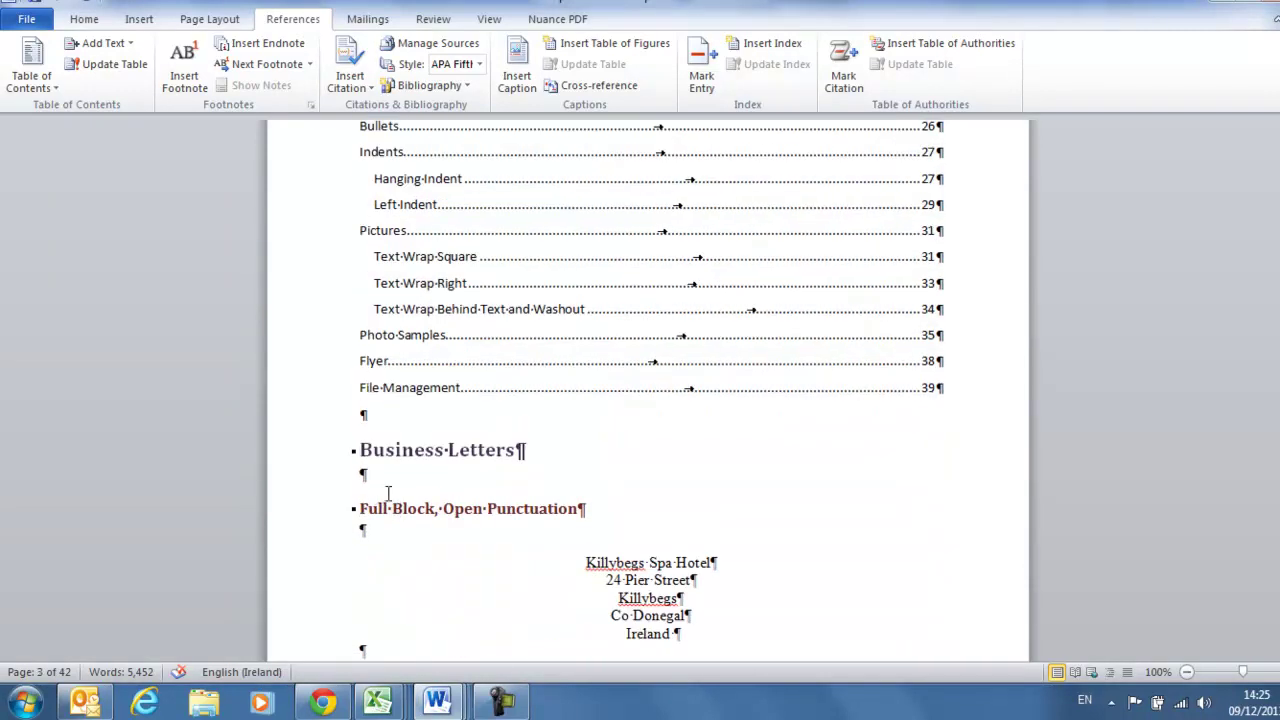
left_click(210, 21)
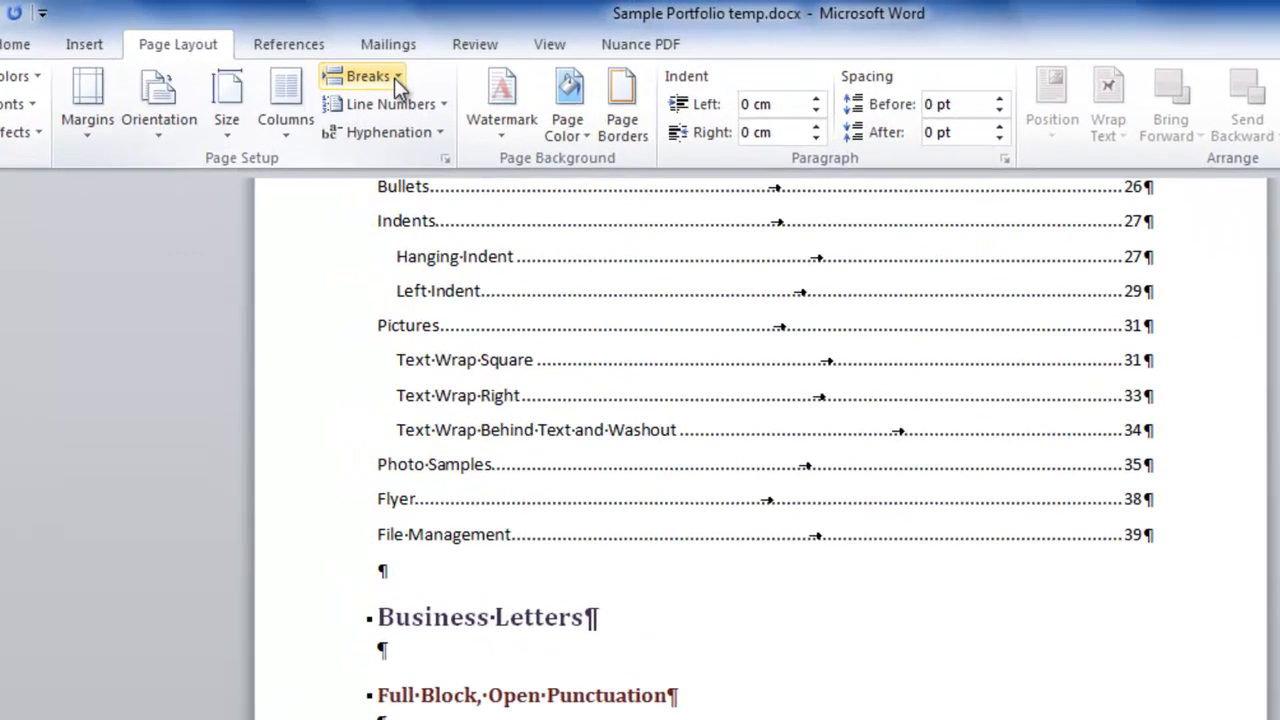
left_click(372, 44)
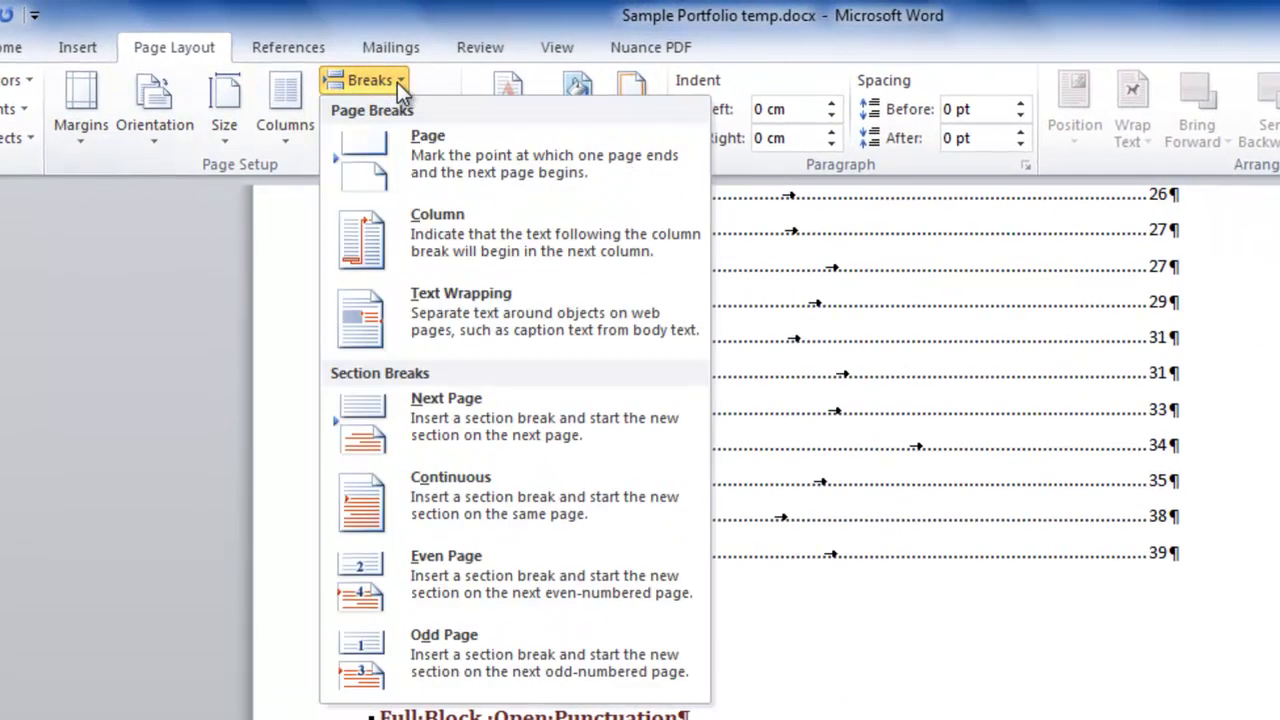
left_click(466, 397)
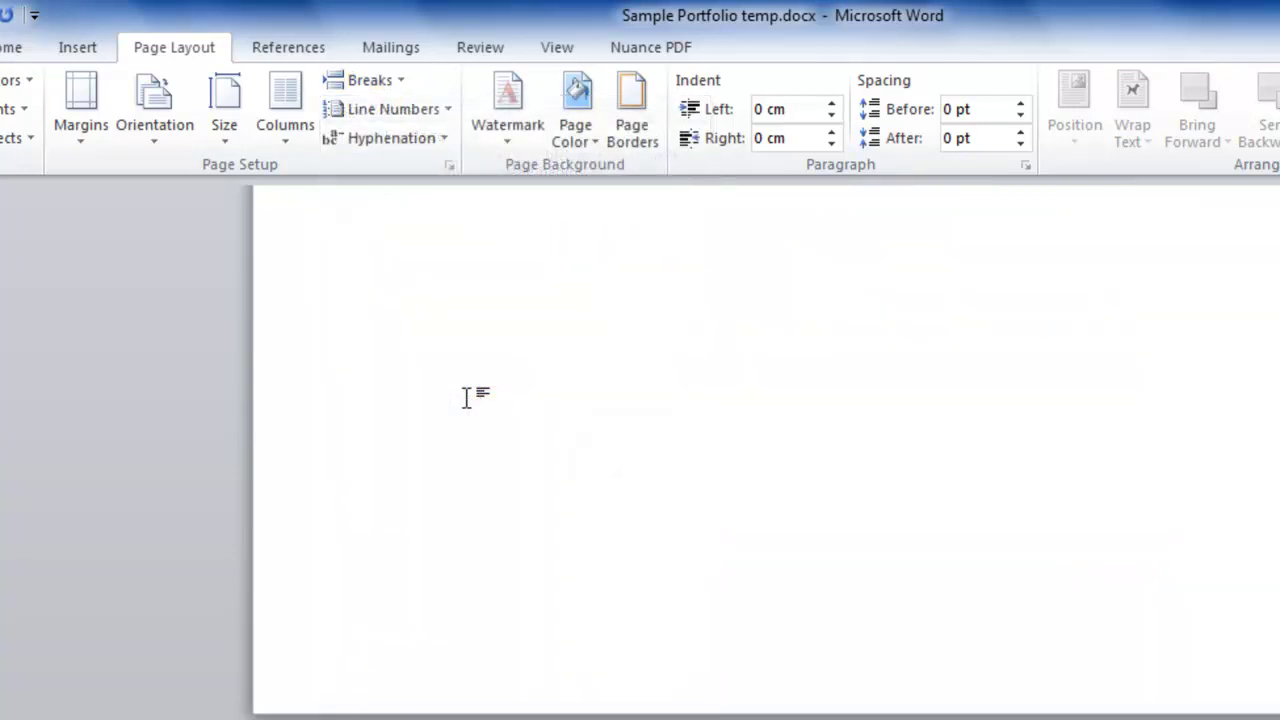
Step: Review the Next Page break option and examine the section break marker below the table of contents
left_click(360, 76)
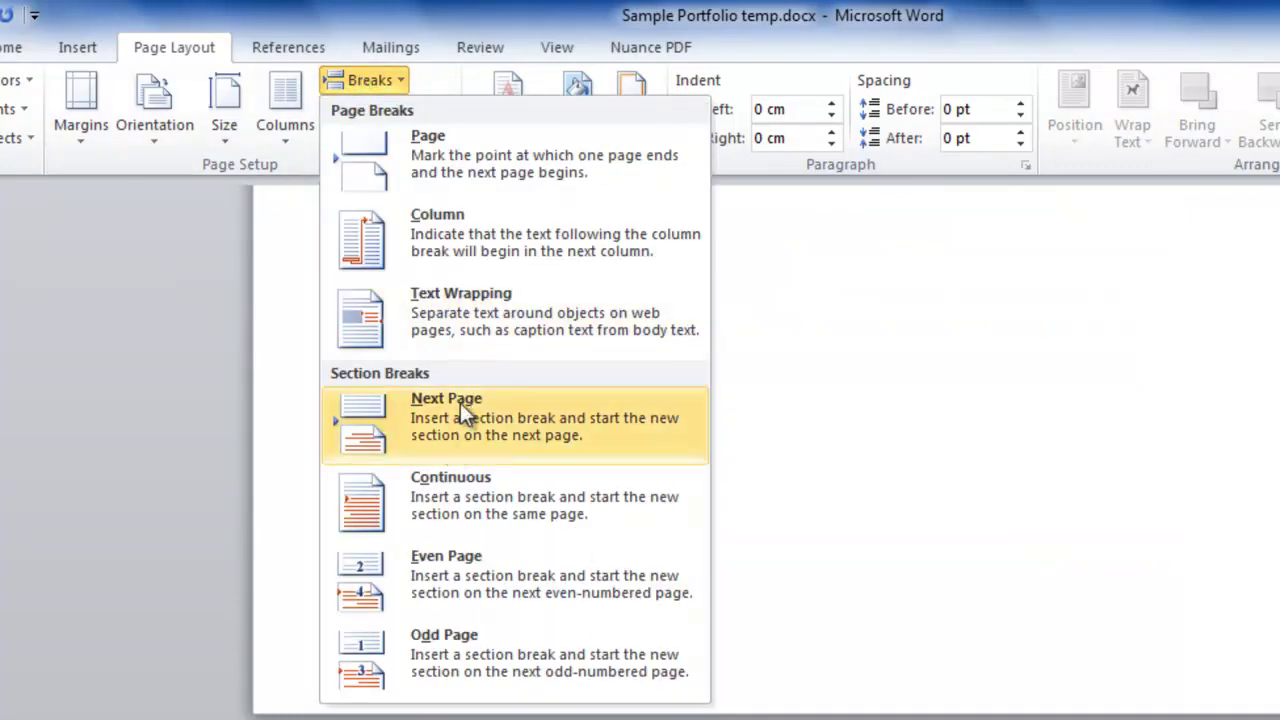
key("Escape")
scroll(715, 400, "up", 3)
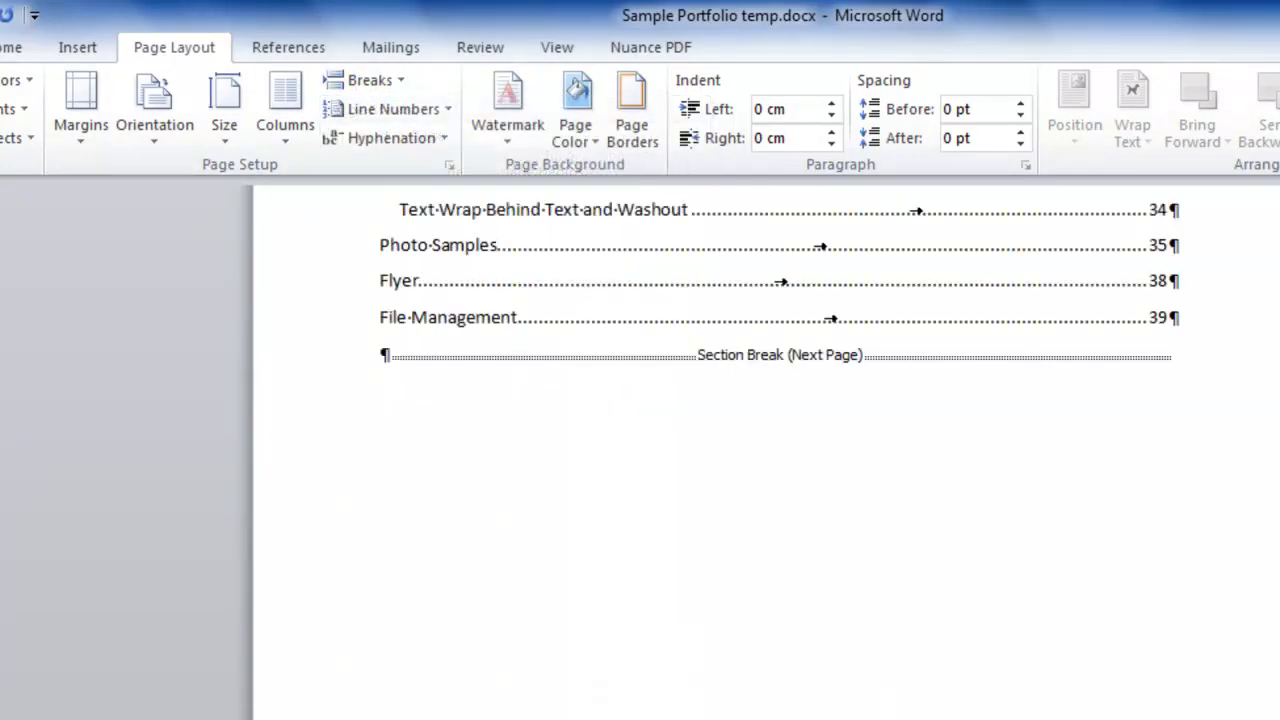
left_click(811, 500)
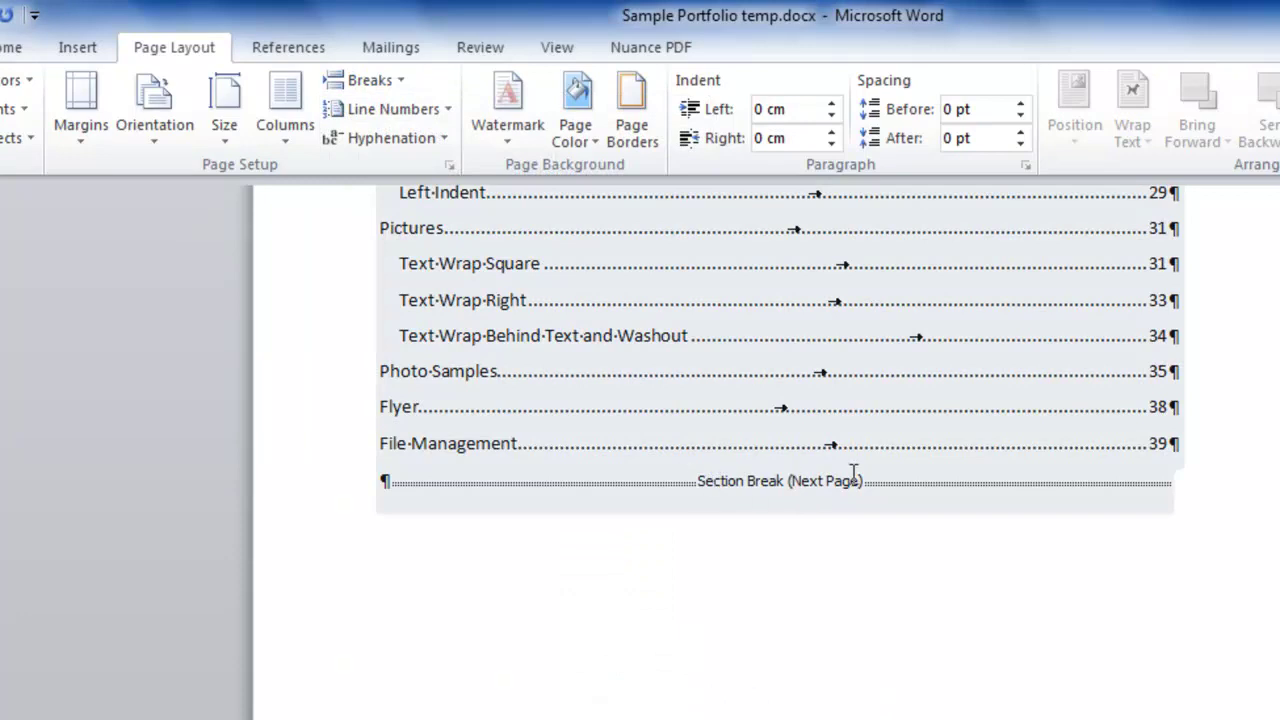
left_click(853, 470)
Step: Toggle the formatting marks off and on to check how the section break marker is displayed
left_click(8, 48)
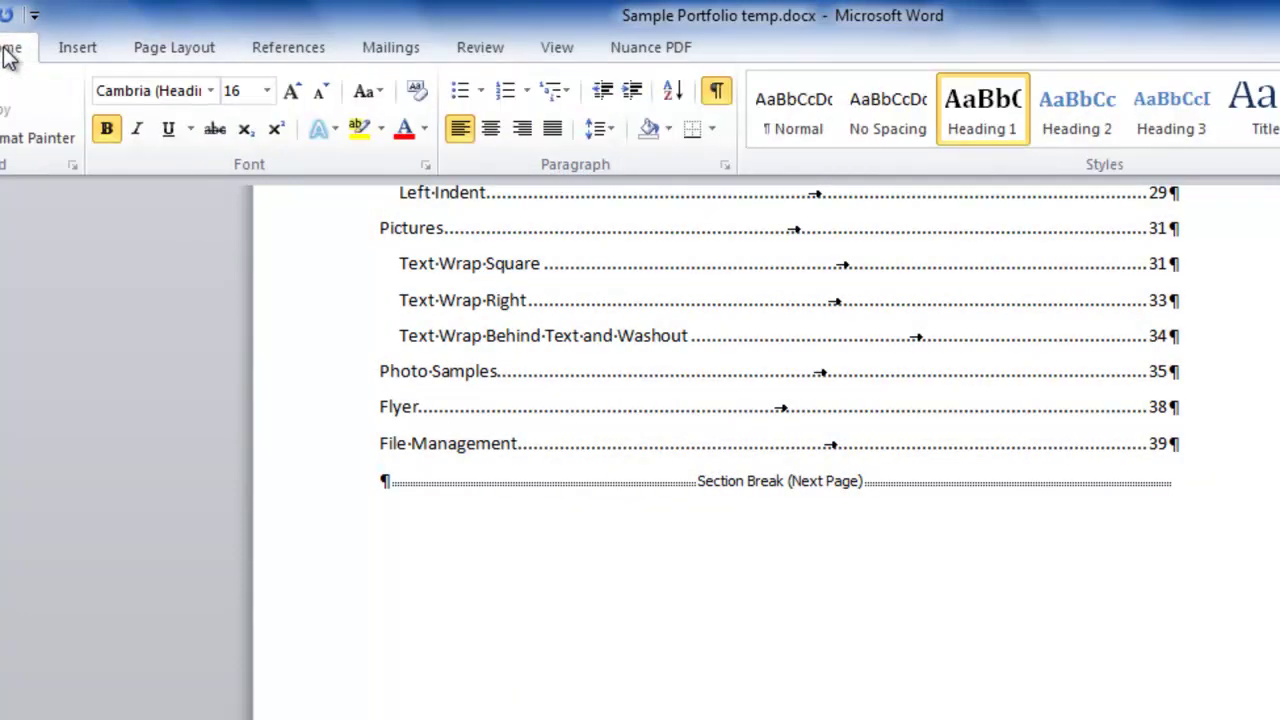
left_click(717, 91)
left_click(717, 91)
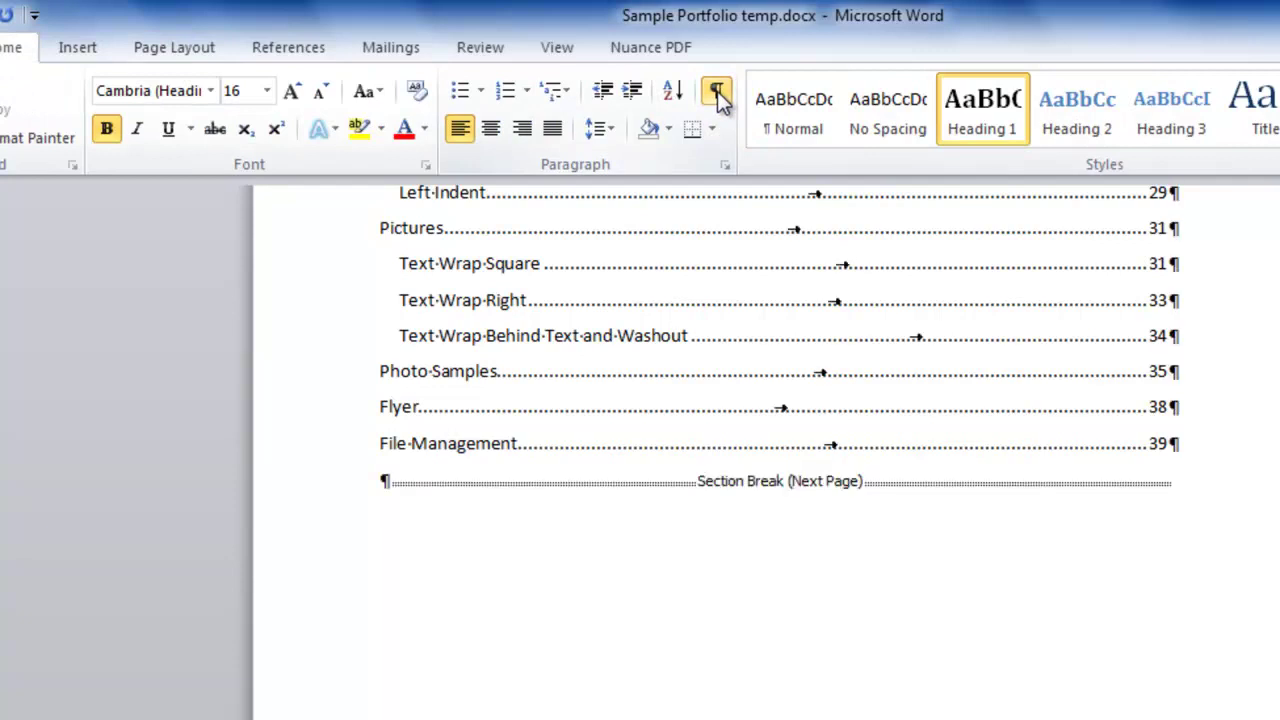
left_click(717, 91)
left_click(717, 91)
Step: Open the Section 2 footer for editing and turn off its Link to Previous setting
scroll(872, 700, "up", 3)
scroll(871, 700, "up", 1)
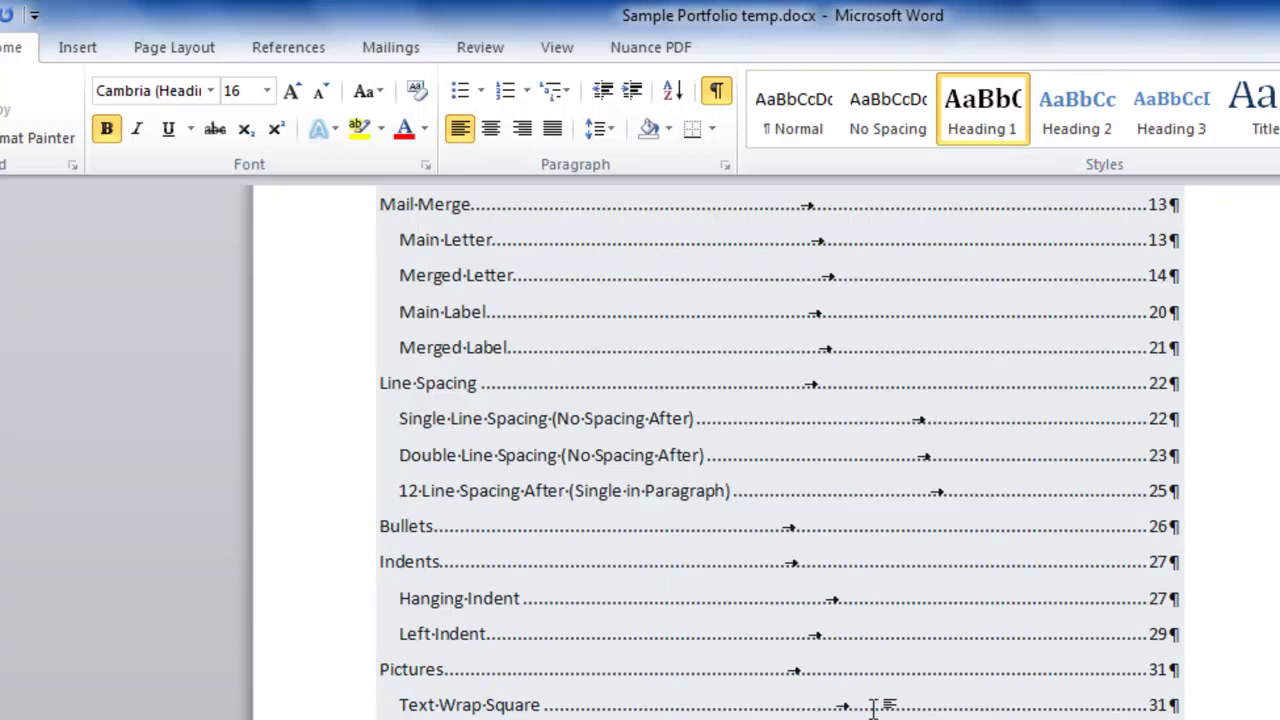
scroll(900, 703, "up", 3)
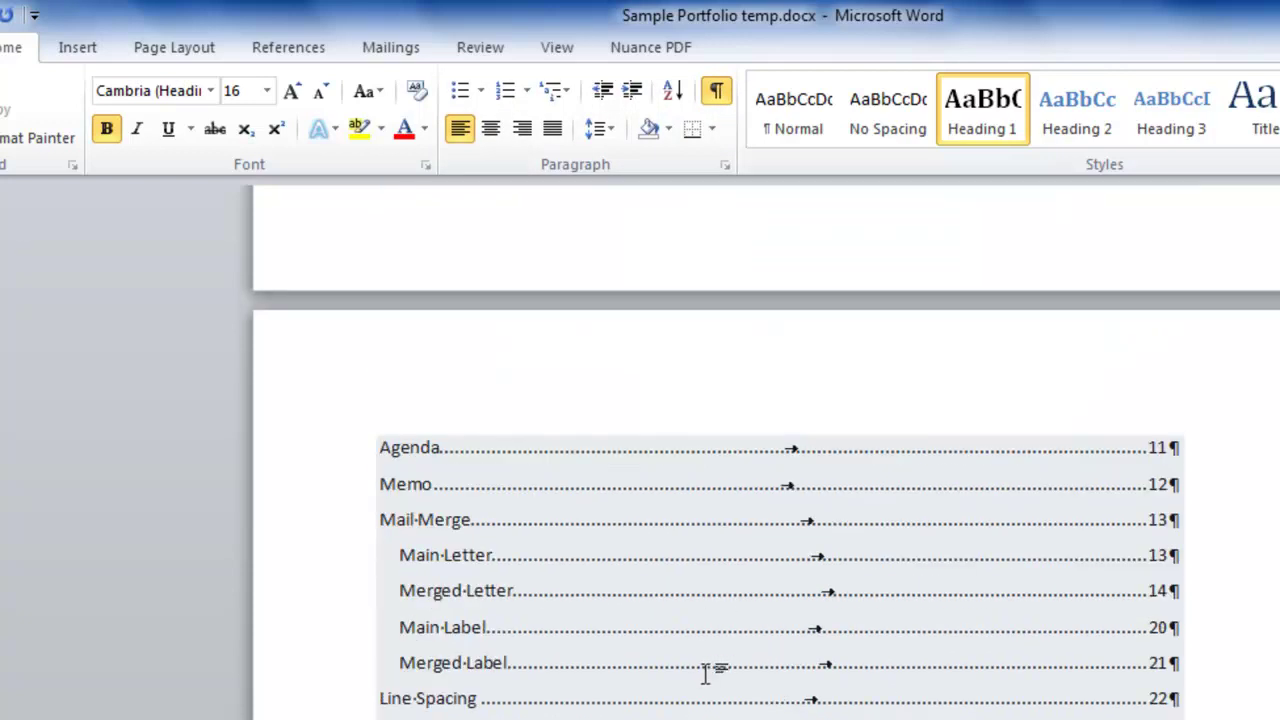
scroll(812, 655, "down", 3)
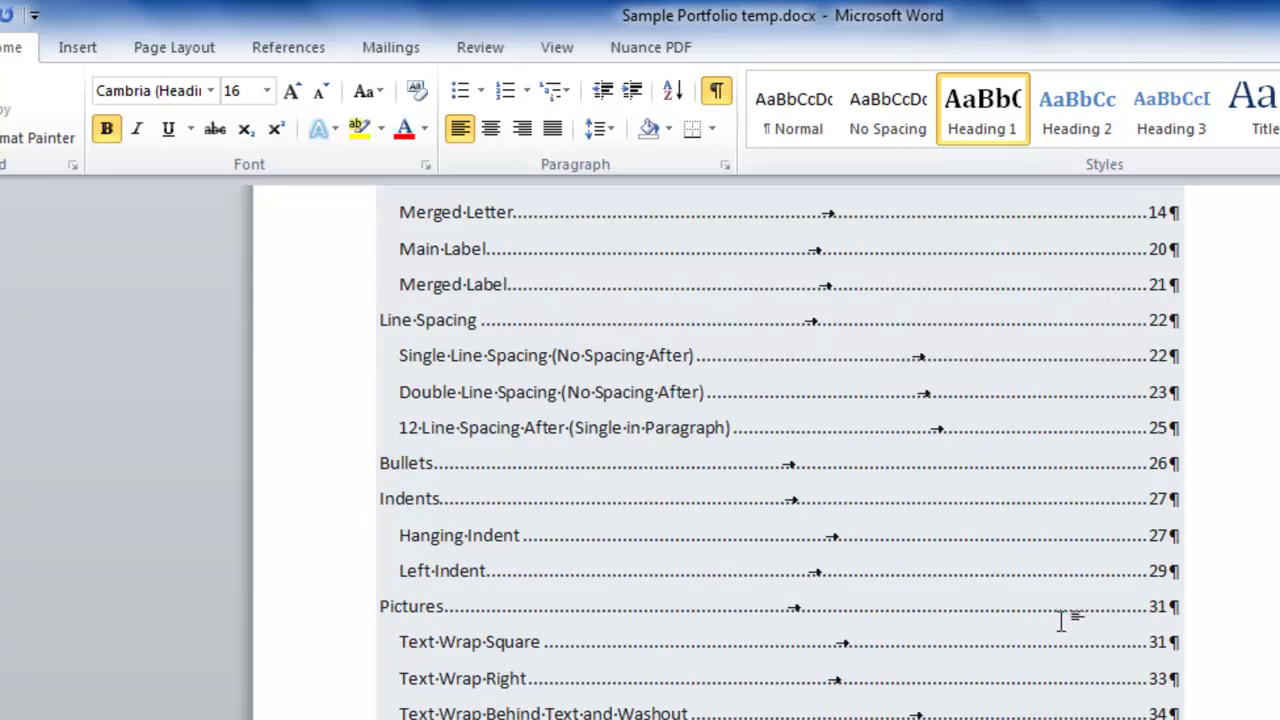
scroll(1060, 690, "down", 2)
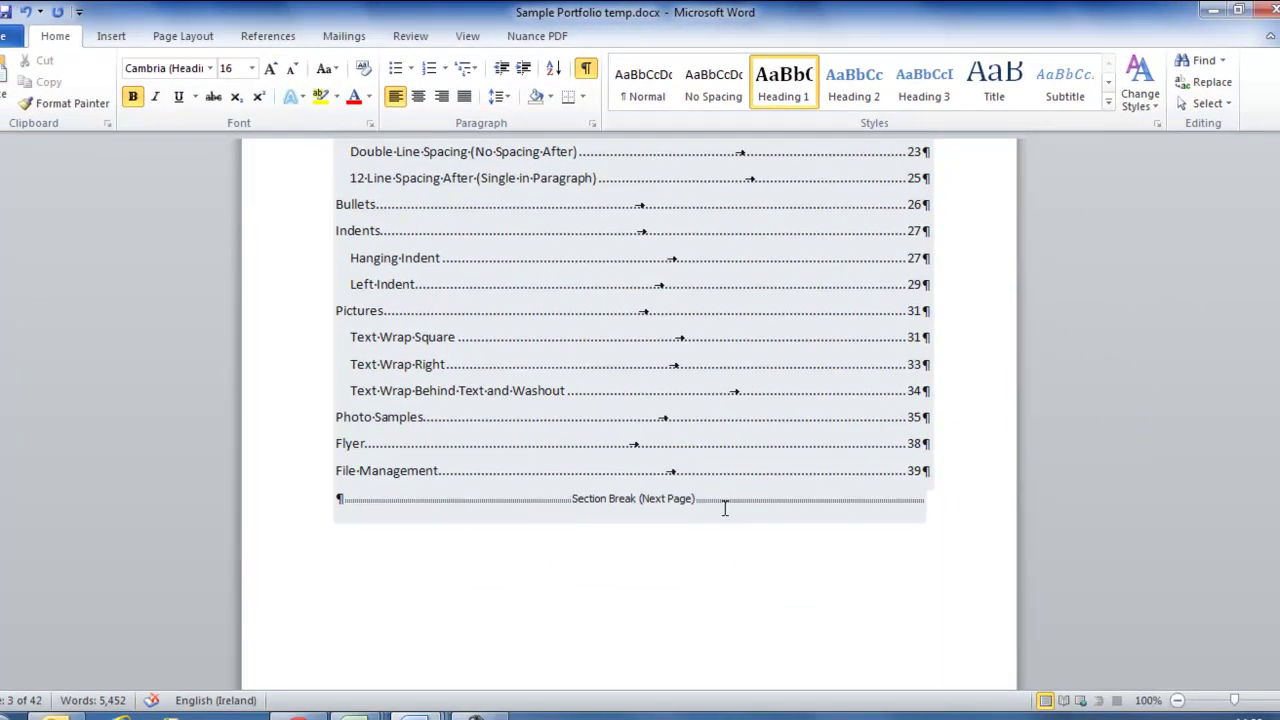
left_click(689, 512)
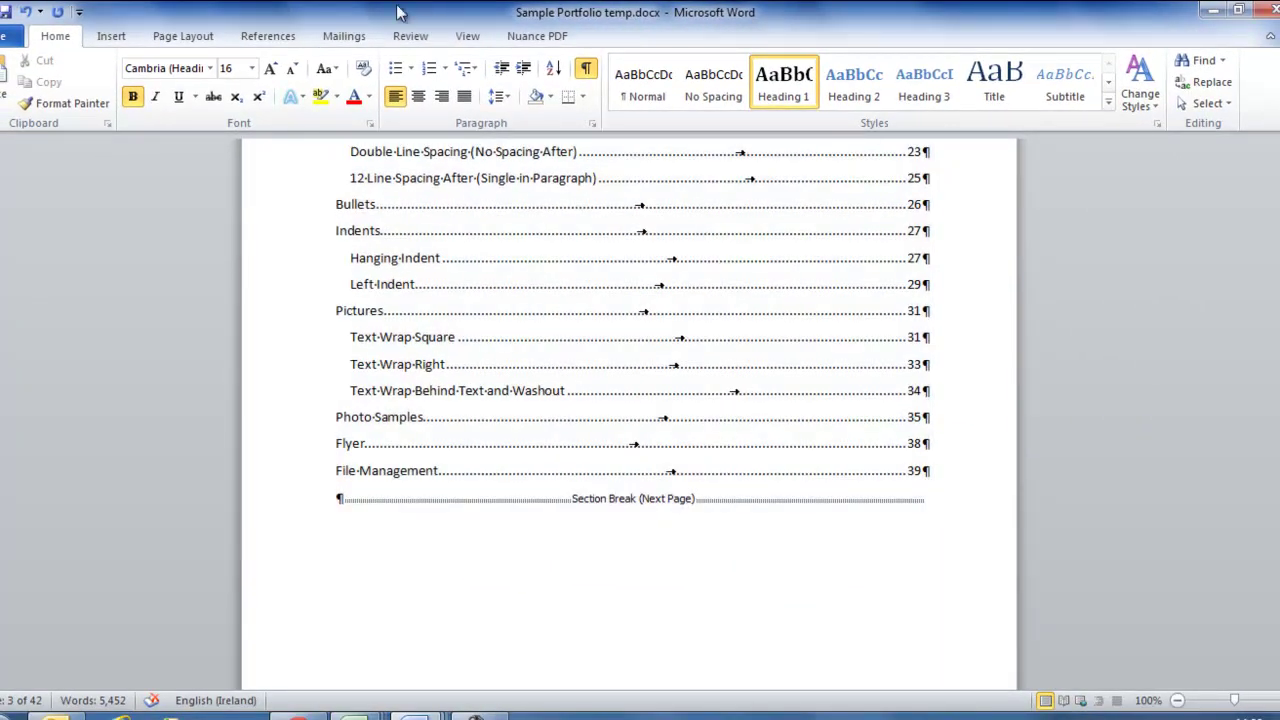
left_click(111, 36)
left_click(700, 95)
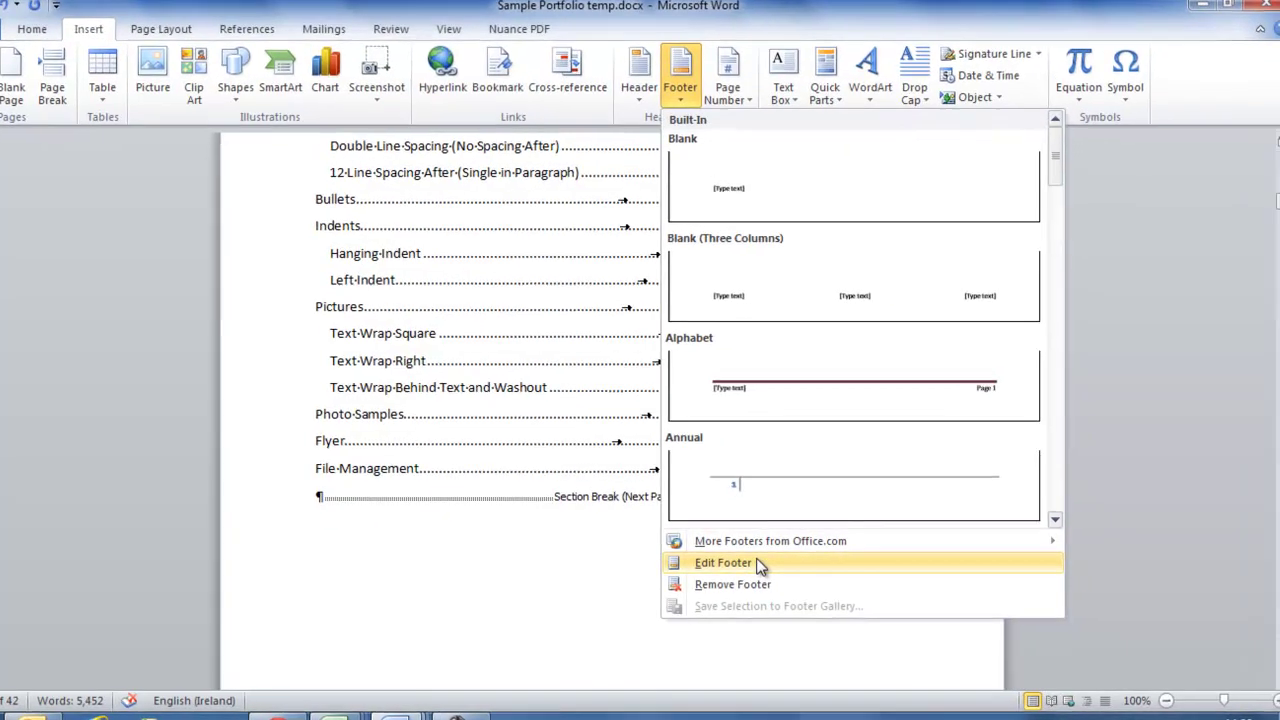
left_click(776, 566)
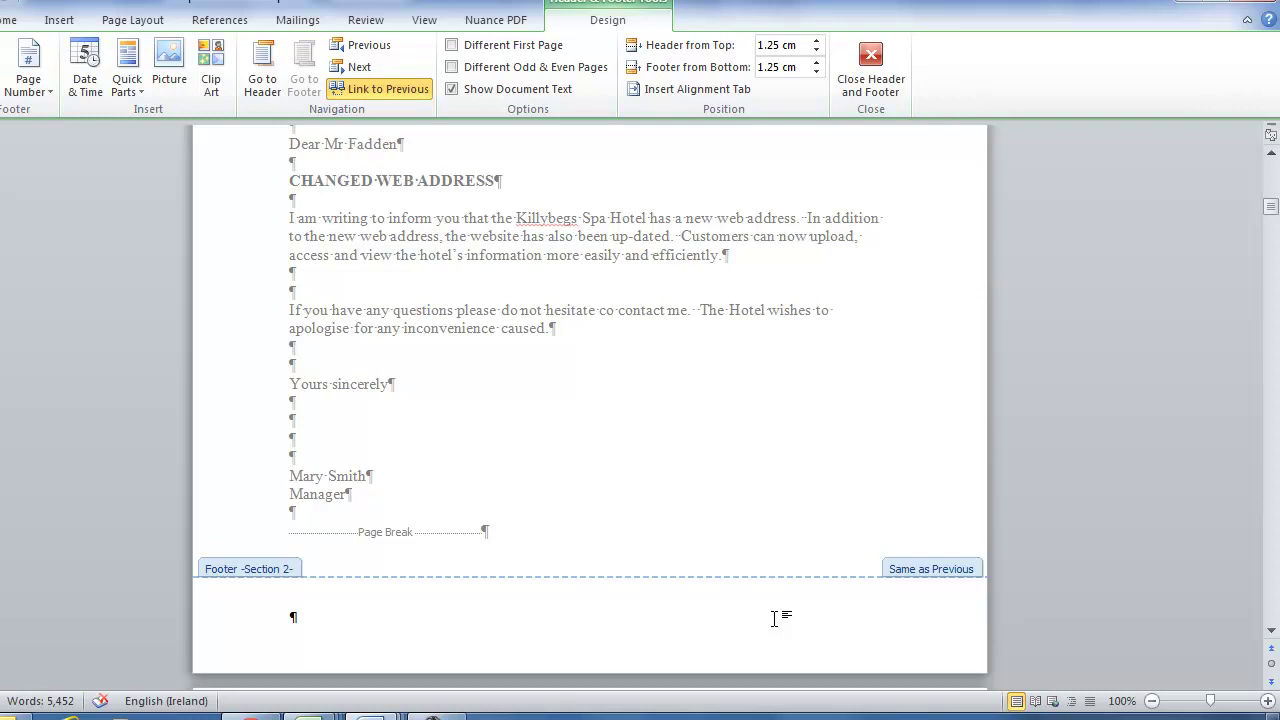
left_click(384, 89)
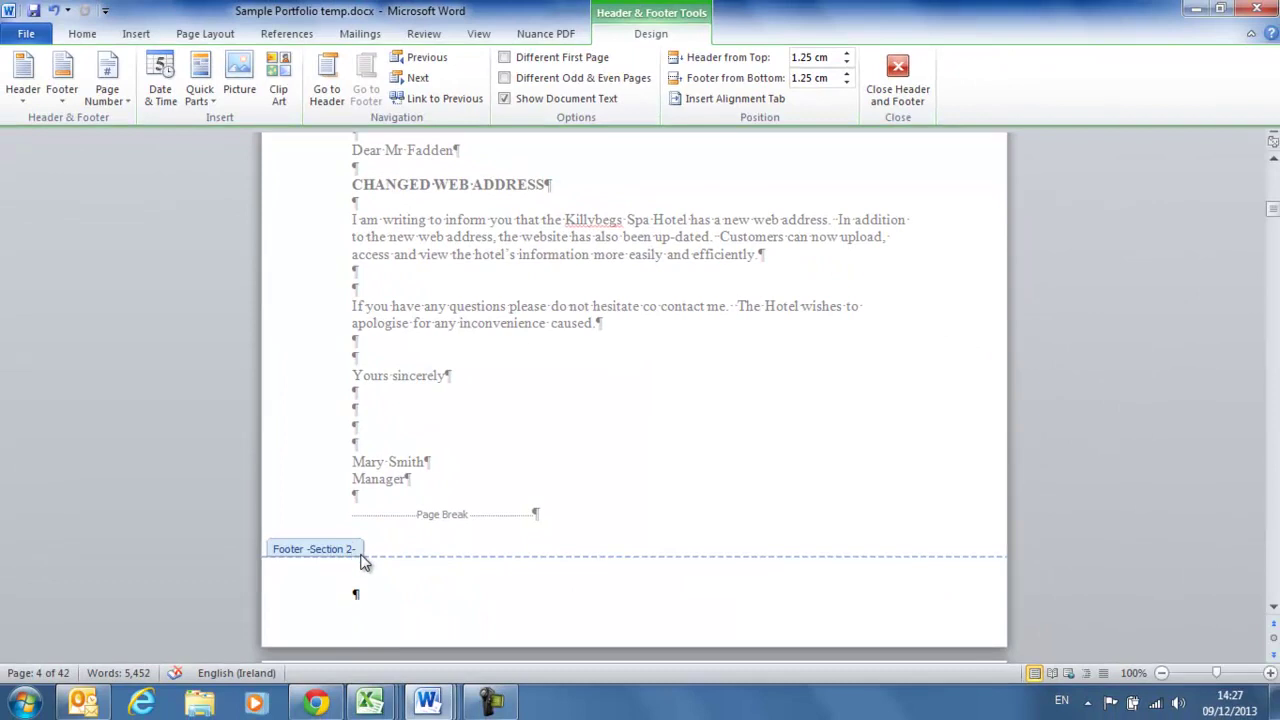
Step: Insert a centred Plain Number 2 page number at the bottom of the pages in Section 2
left_click(120, 104)
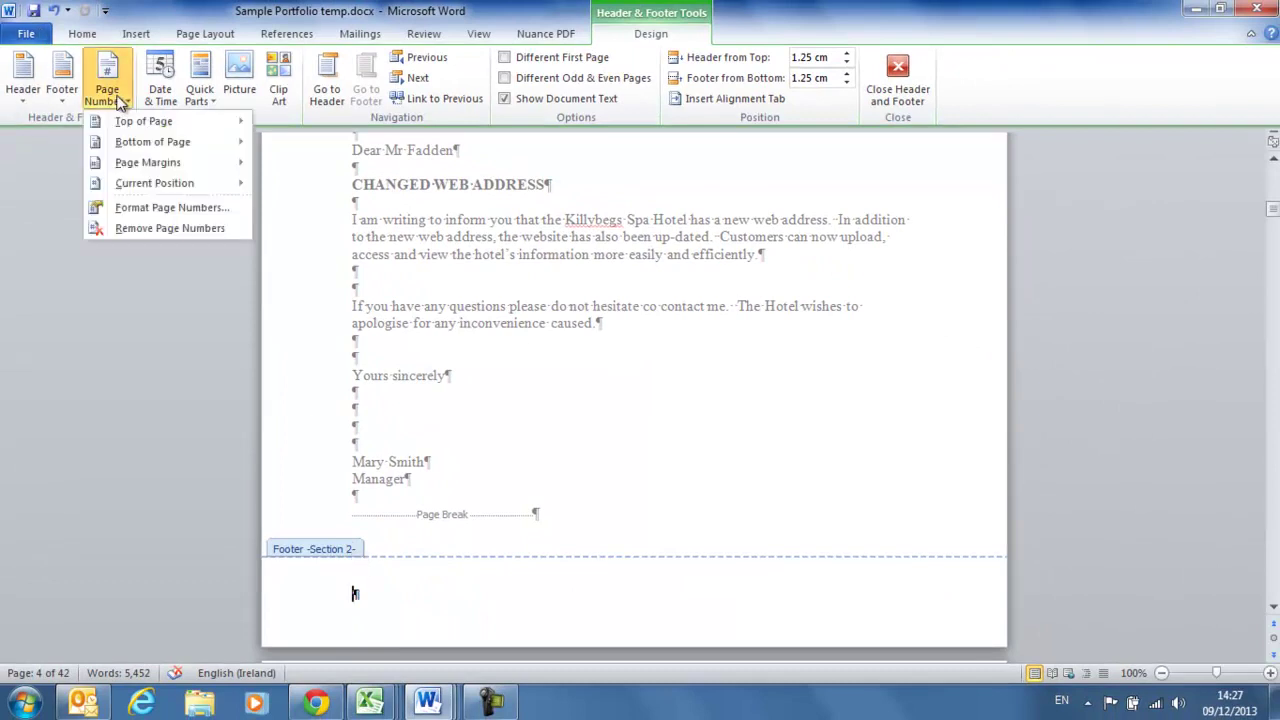
mouse_move(128, 143)
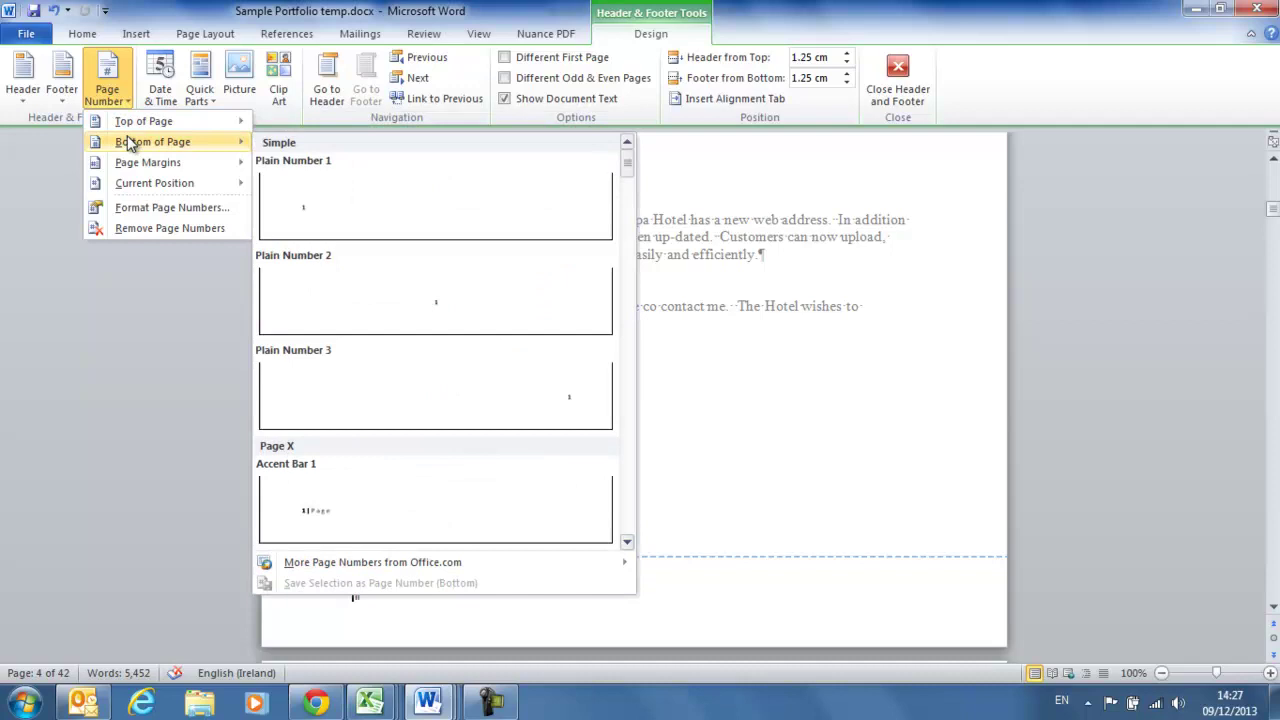
left_click(400, 310)
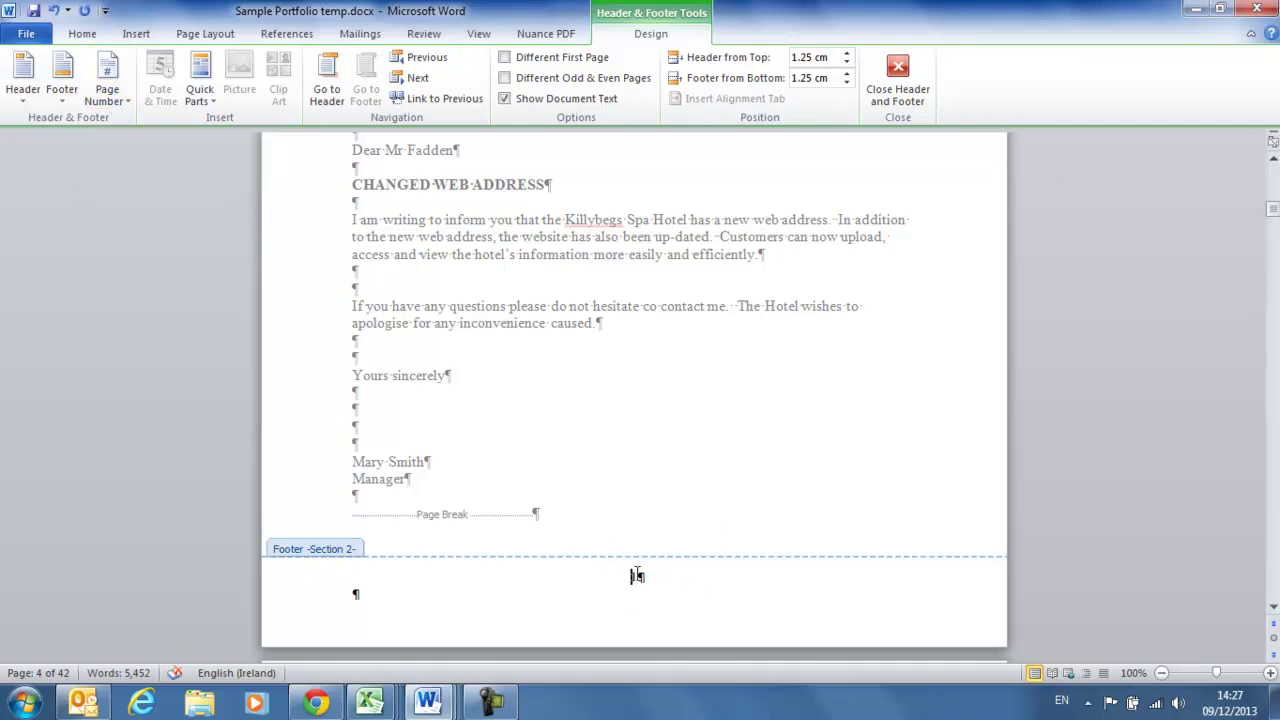
Step: Format the Section 2 page numbers as 1, 2, 3, … with numbering starting at 1
left_click(123, 103)
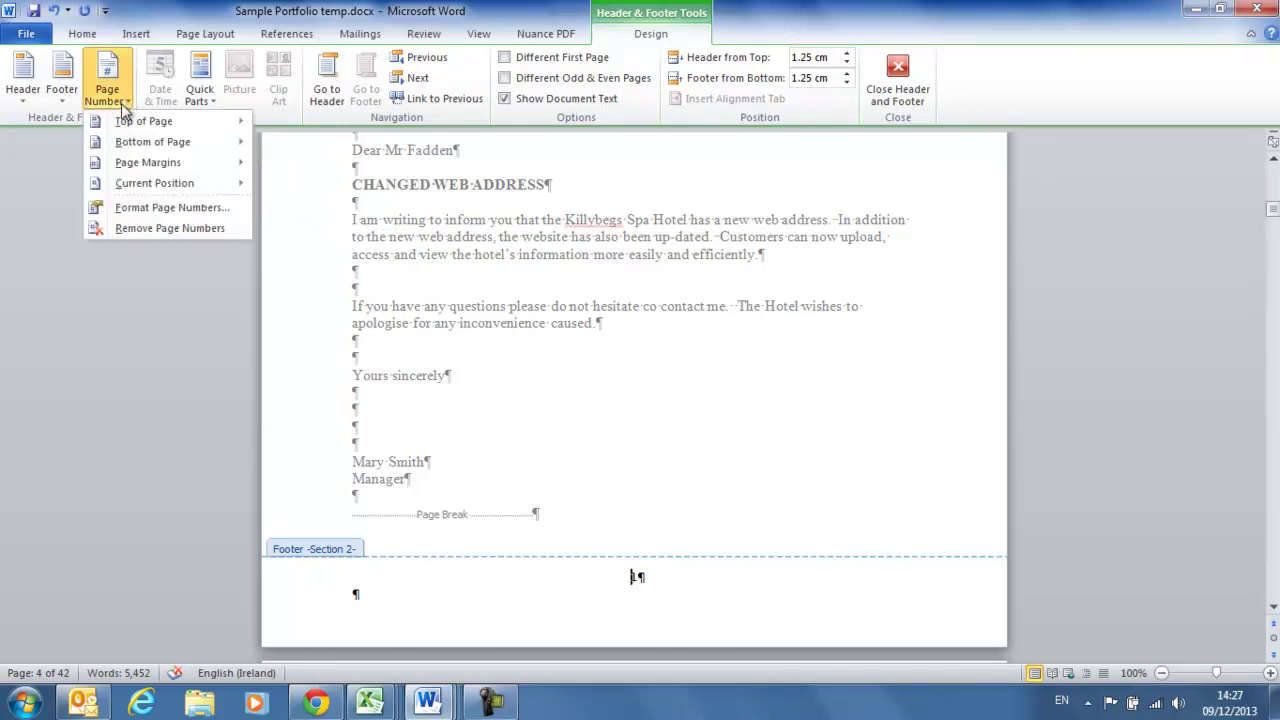
left_click(172, 207)
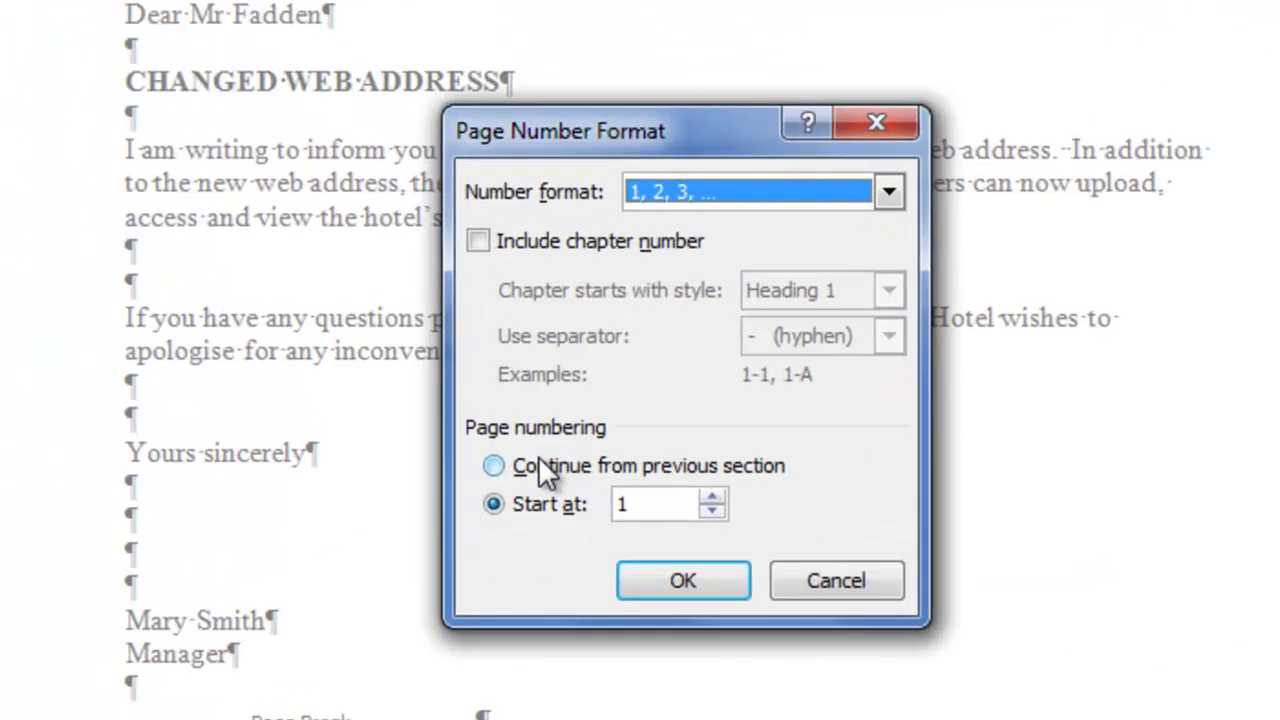
left_click(563, 382)
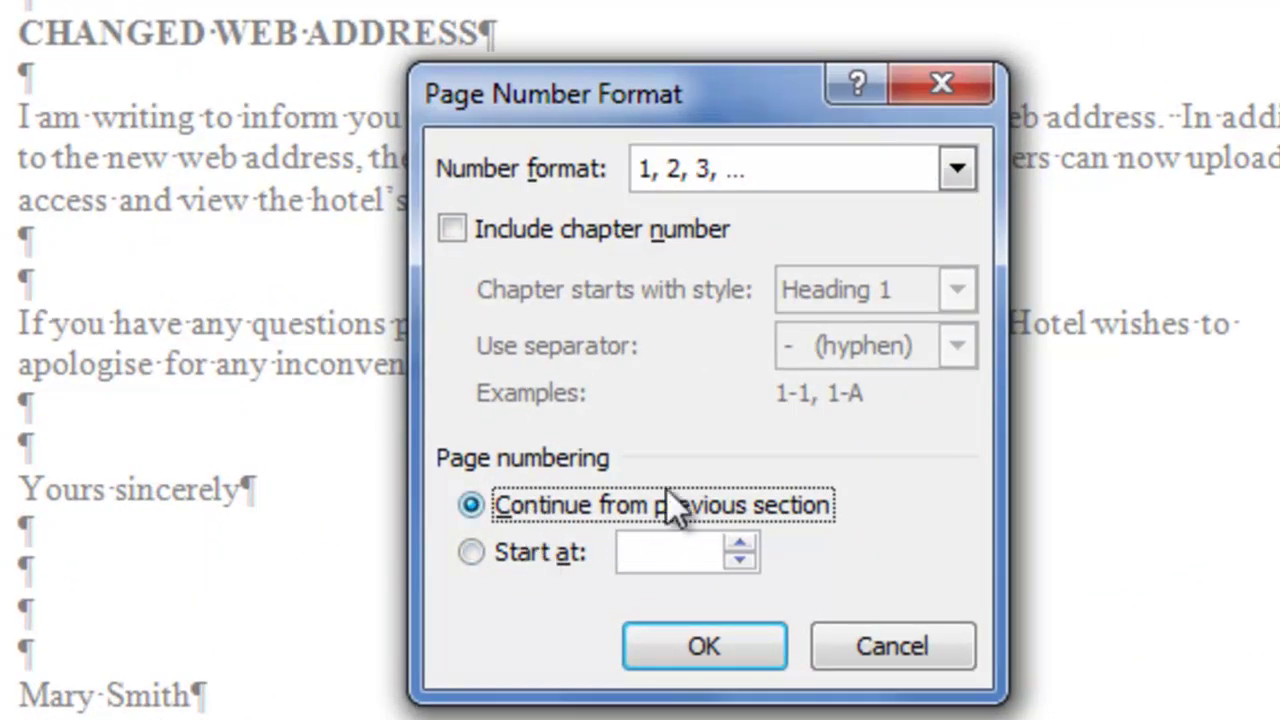
left_click(500, 553)
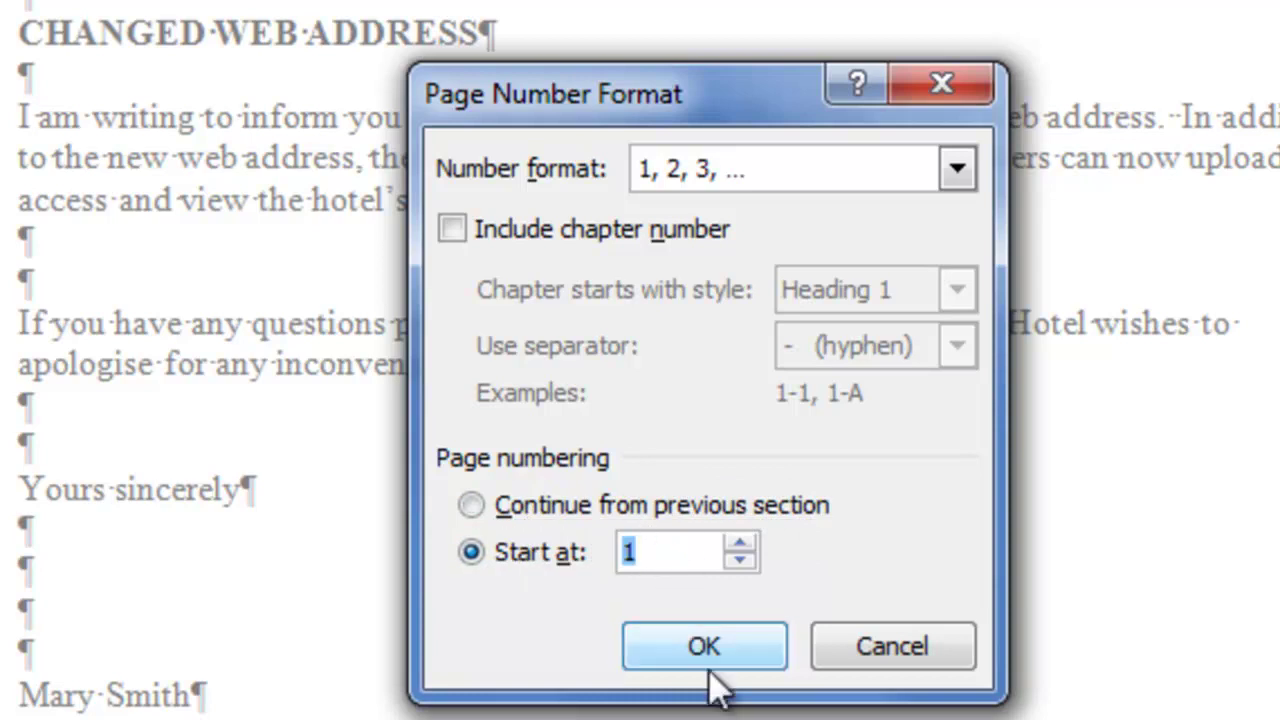
left_click(735, 171)
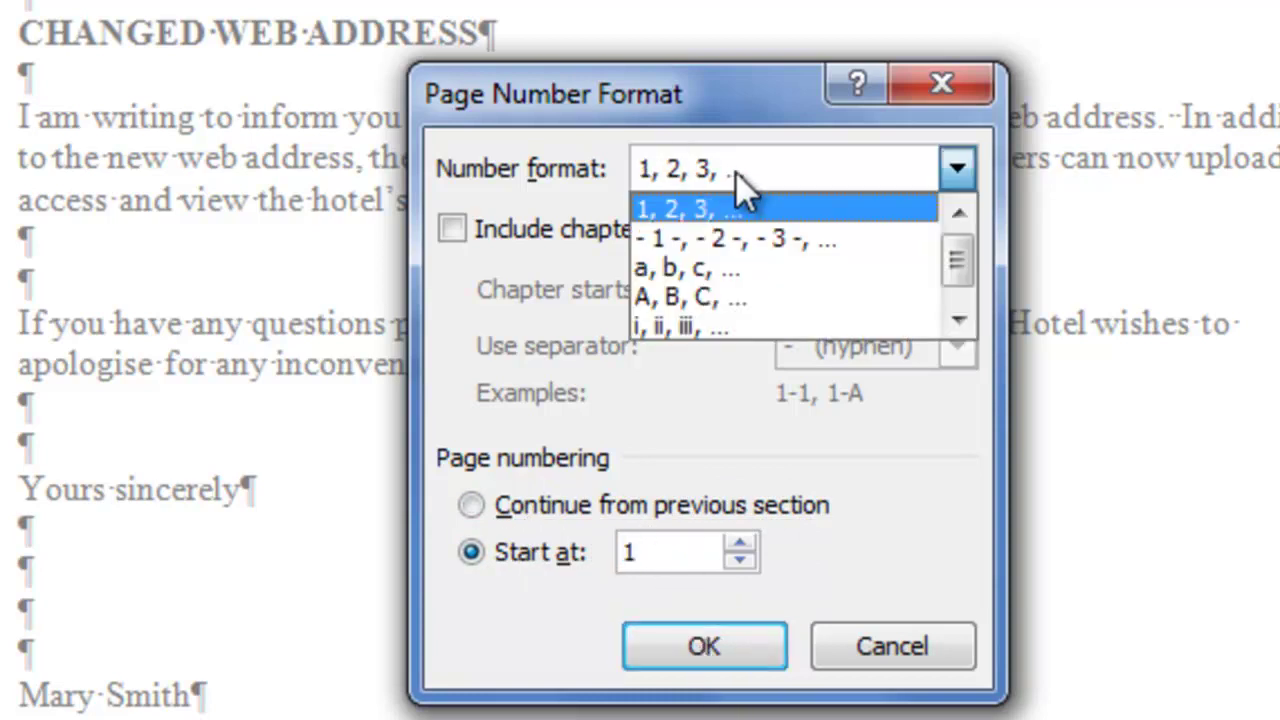
left_click(740, 204)
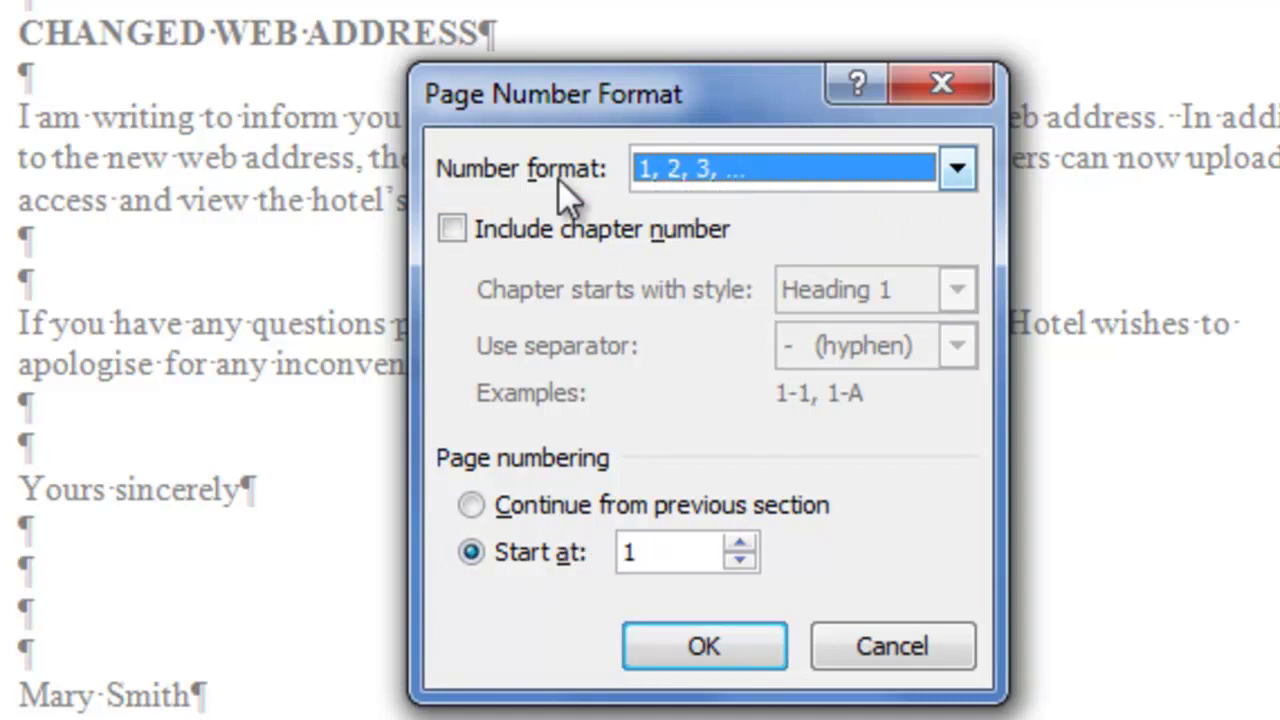
left_click(748, 645)
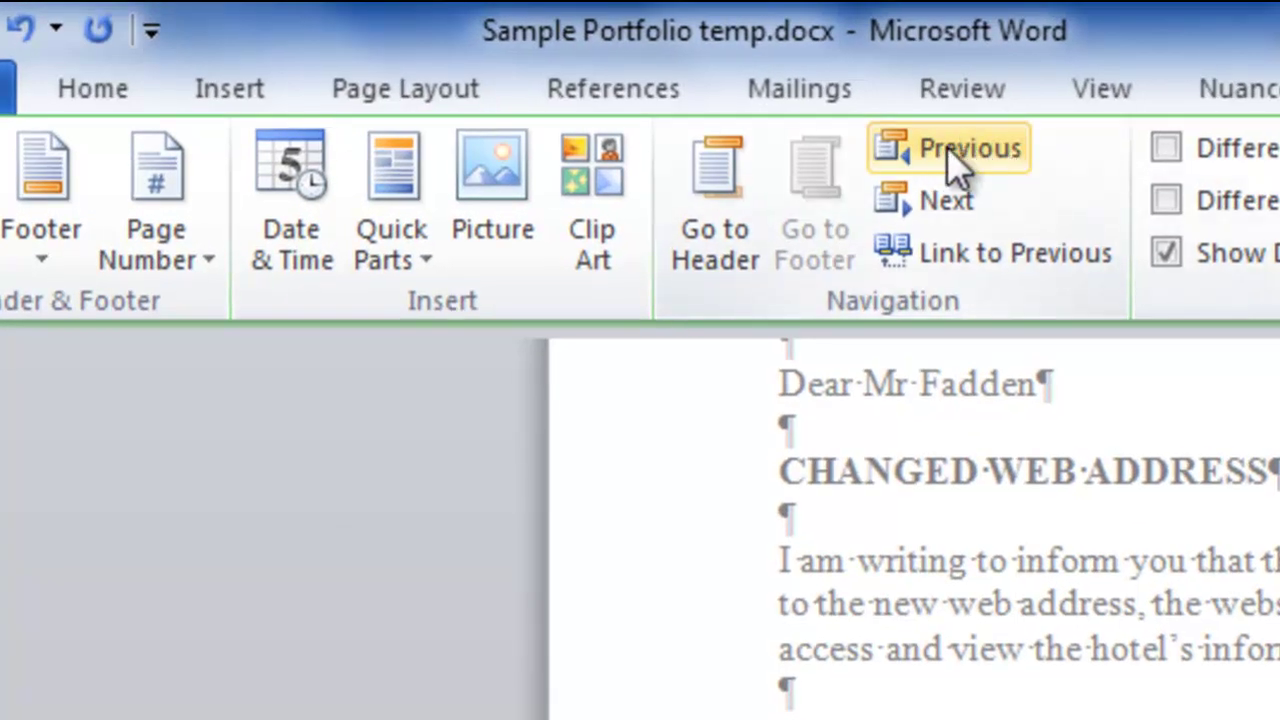
Step: Go to the Section 1 footer and insert a centred Plain Number 2 page number at the bottom of the page
left_click(977, 152)
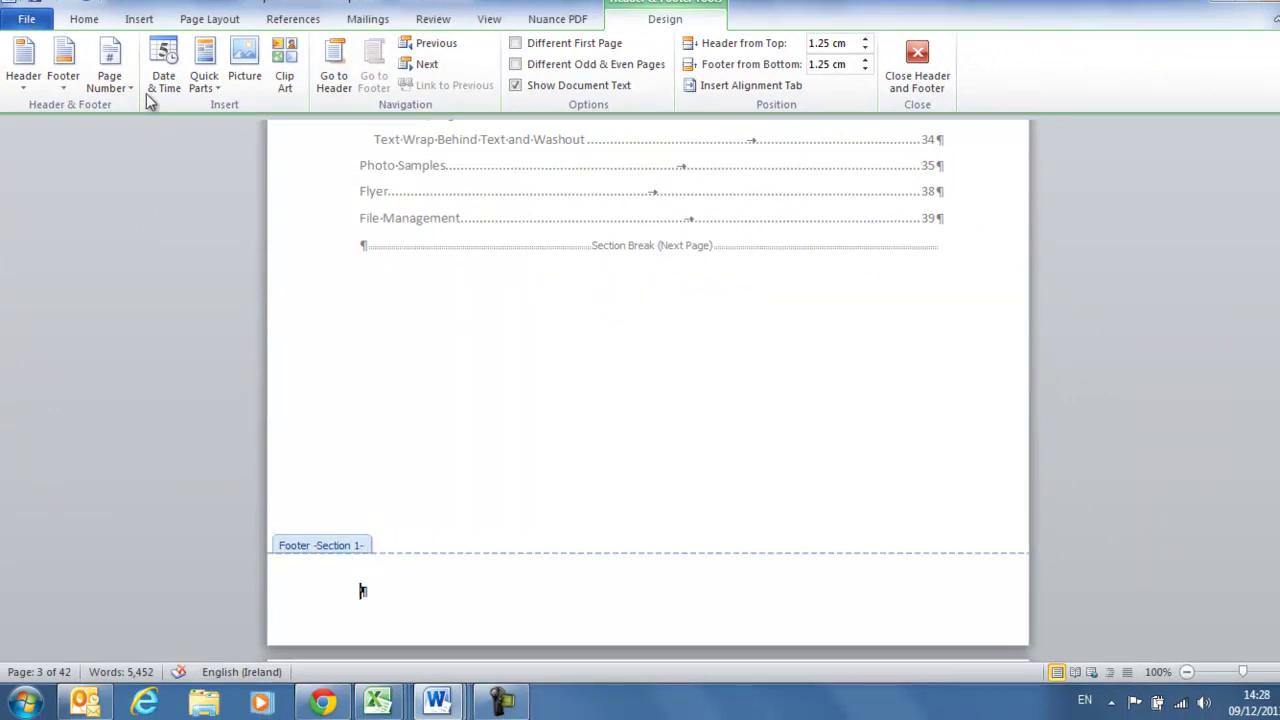
left_click(109, 80)
mouse_move(139, 129)
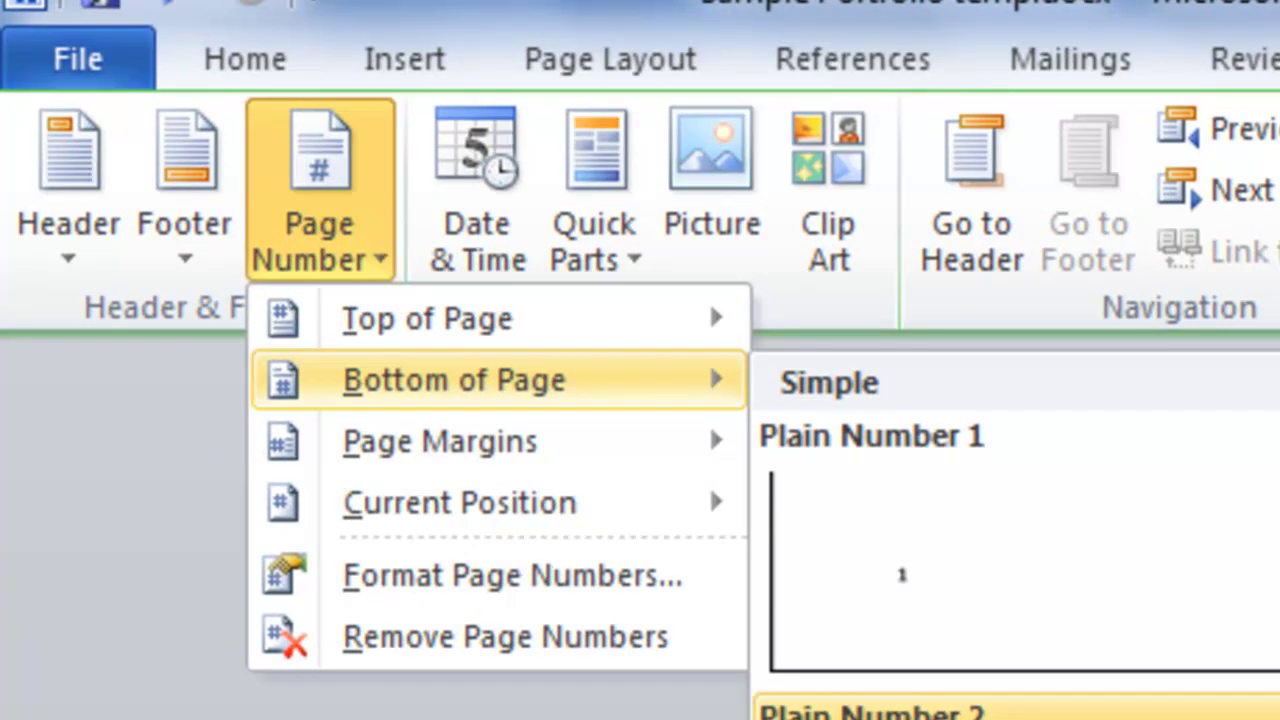
left_click(870, 712)
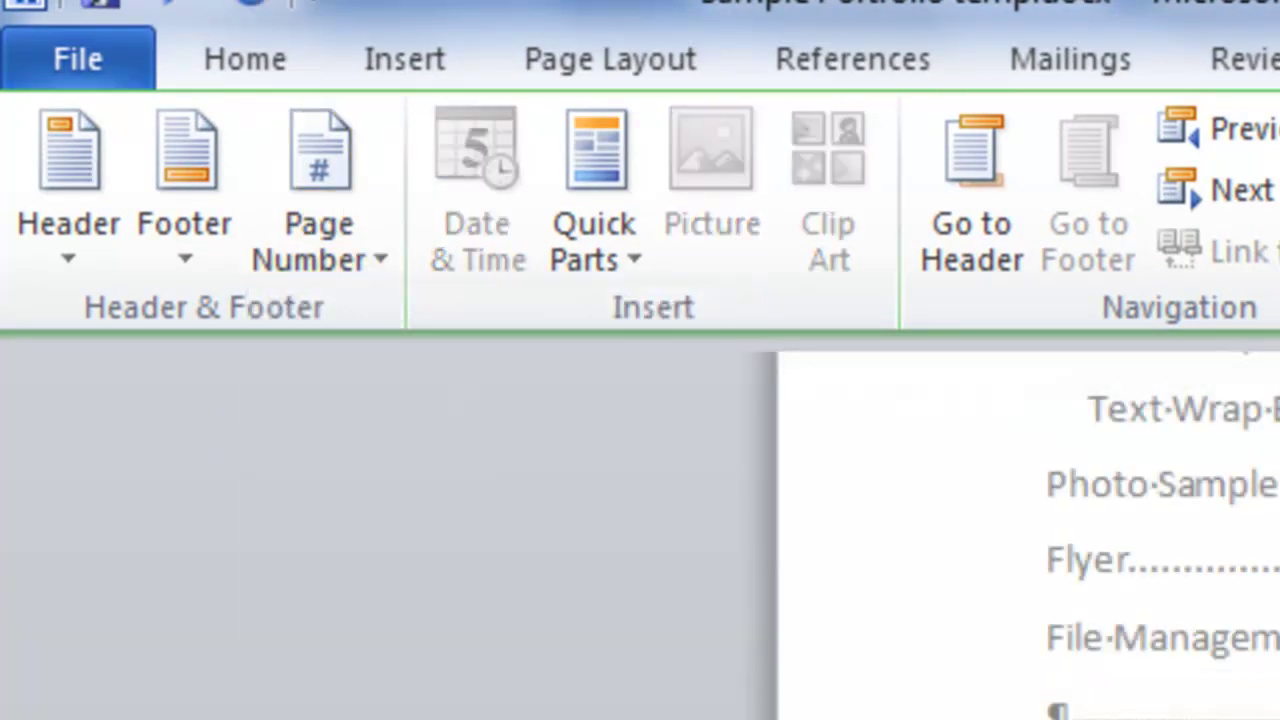
Step: Format the Section 1 page numbers as i, ii, iii, … and close the header and footer
left_click(354, 260)
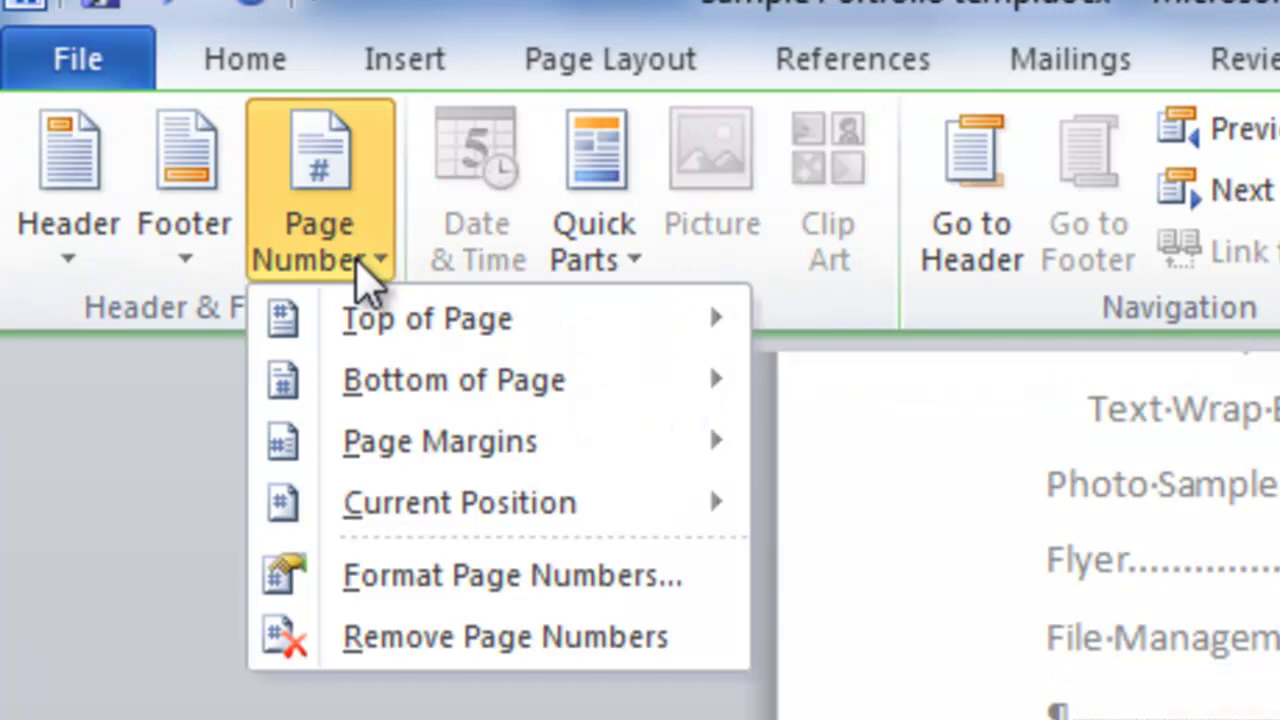
left_click(445, 575)
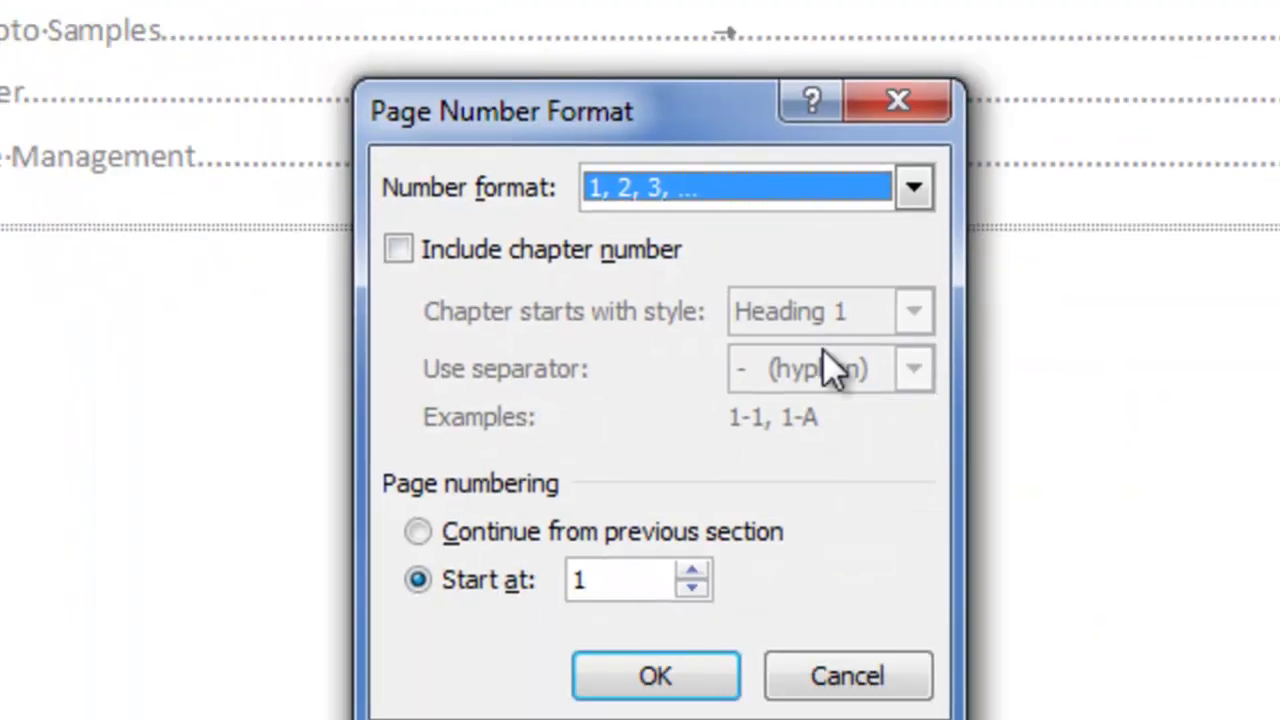
left_click(770, 192)
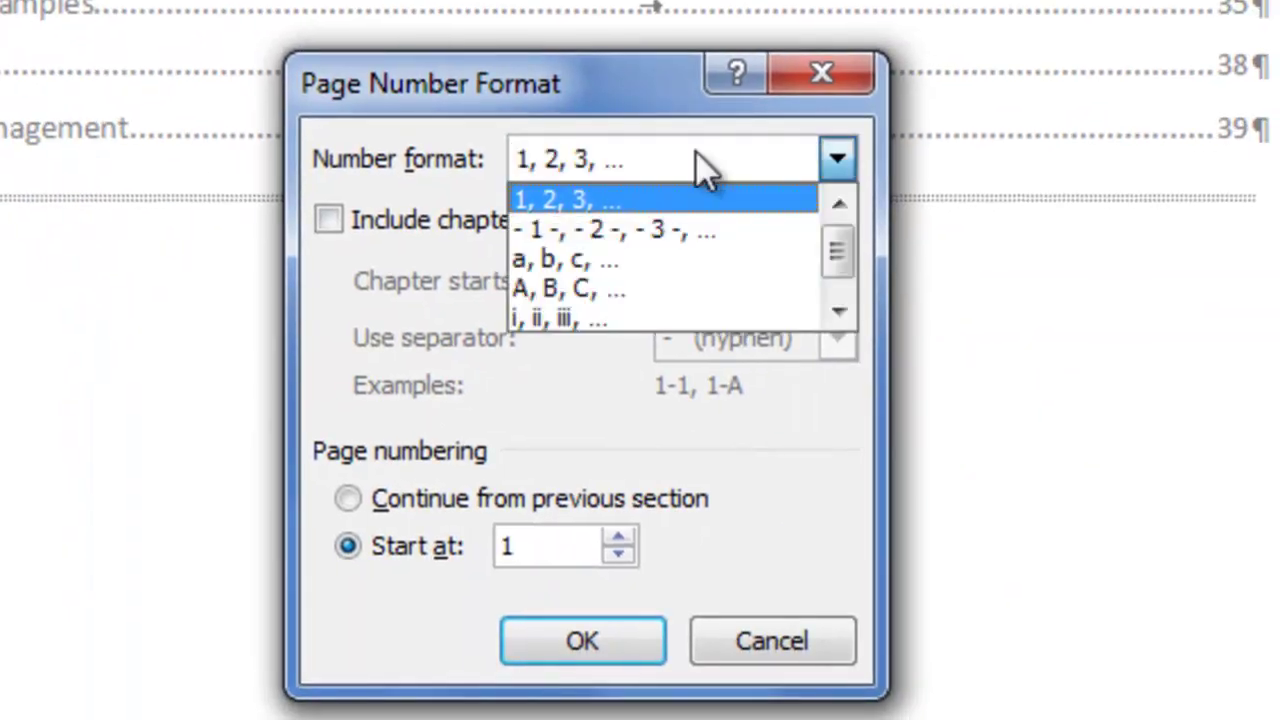
left_click(656, 310)
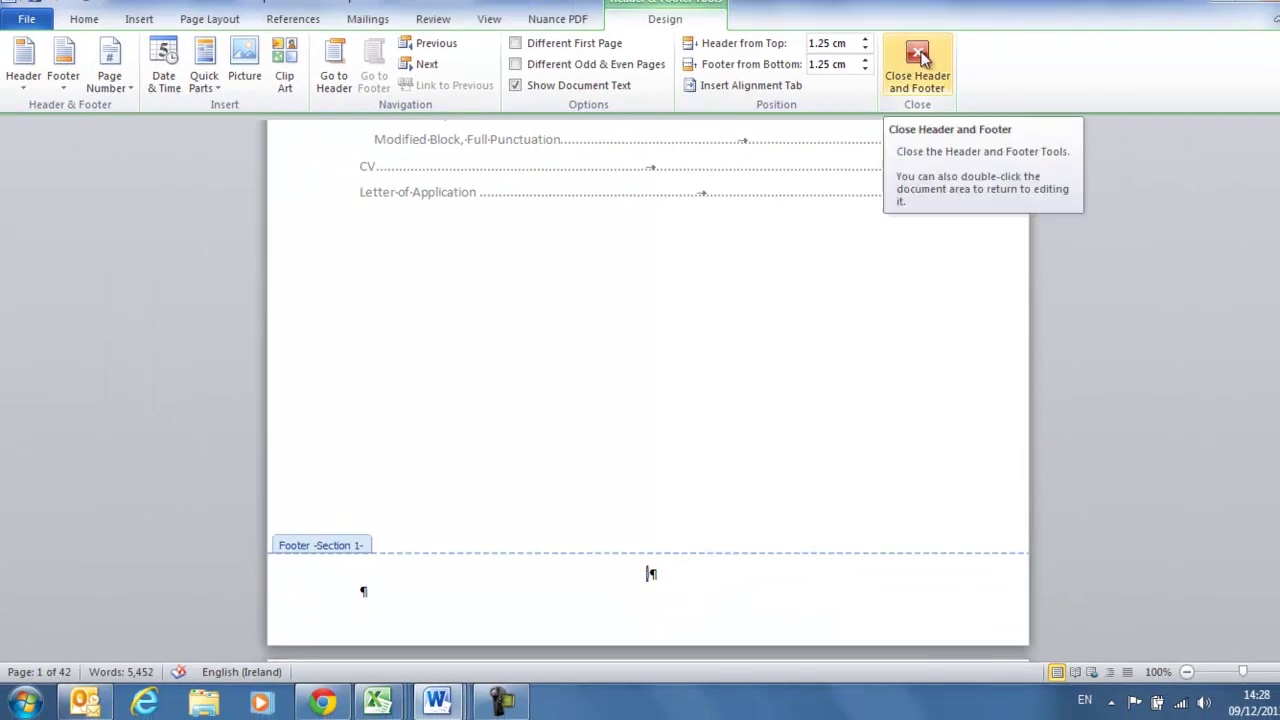
left_click(918, 60)
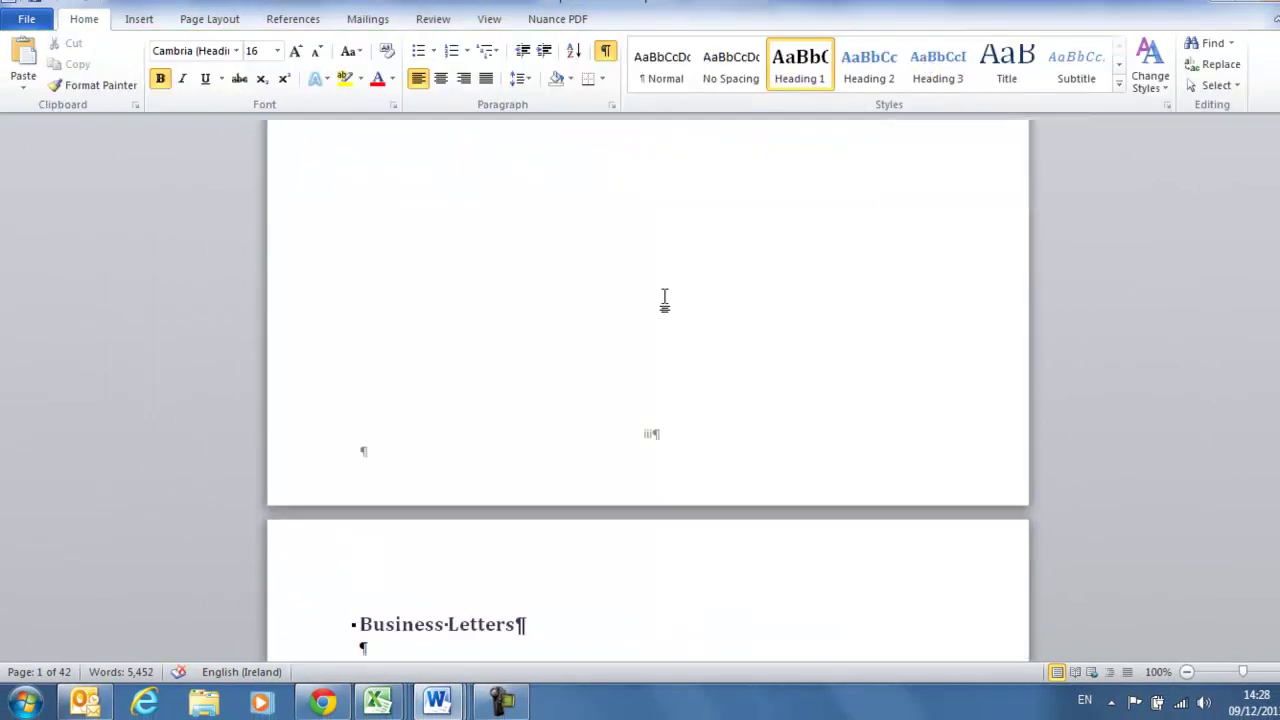
Step: Check the page numbers at the foot of the table of contents pages and the first business letter page
scroll(666, 300, "up", 5)
scroll(664, 300, "up", 10)
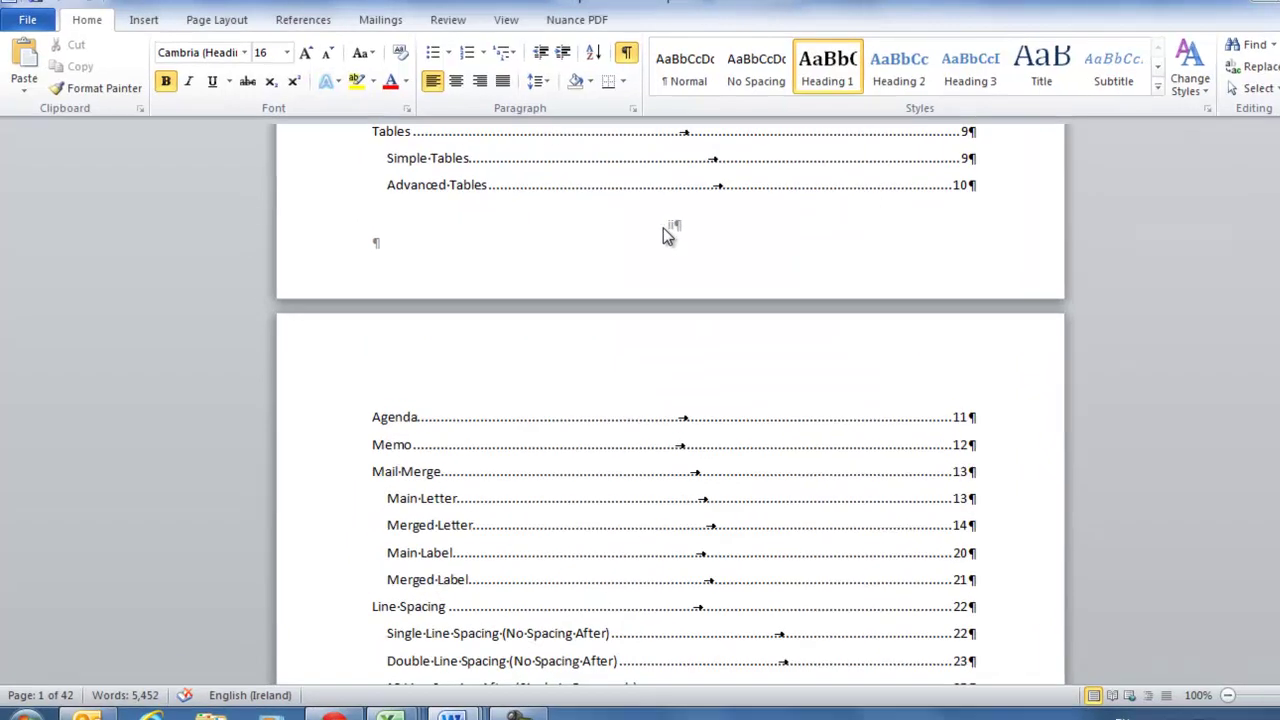
scroll(1067, 360, "down", 3)
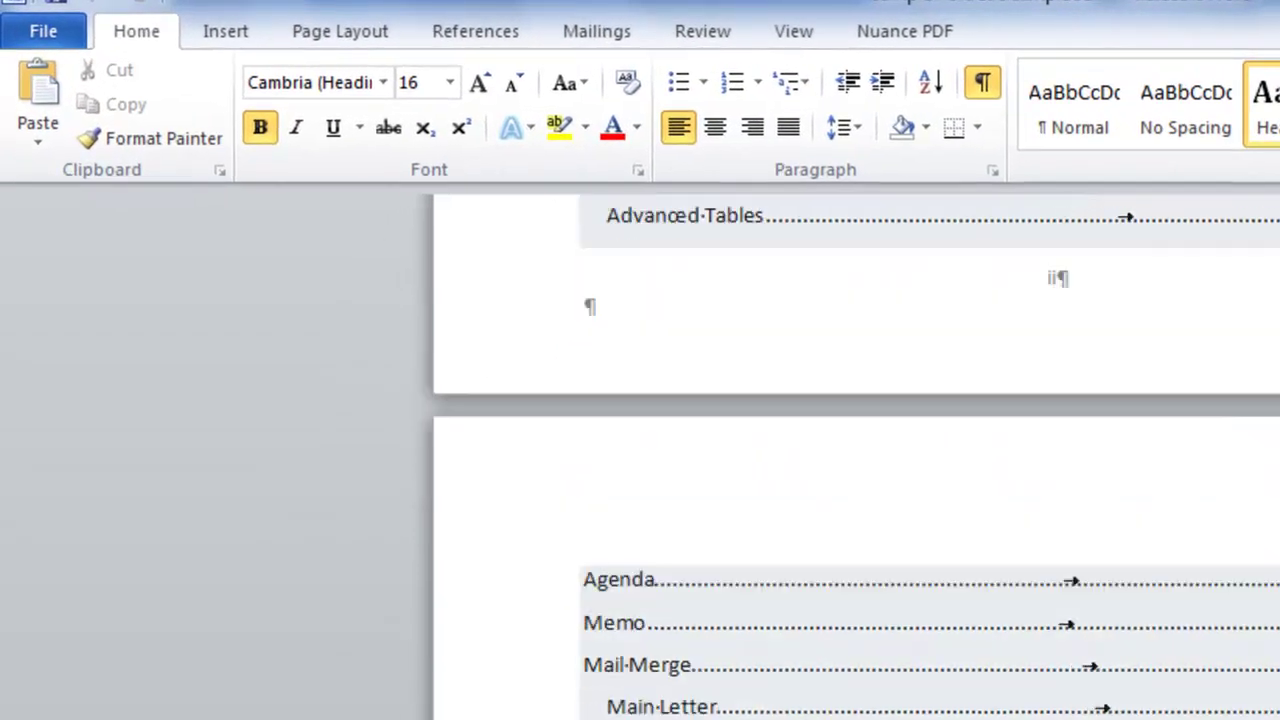
scroll(1067, 360, "down", 3)
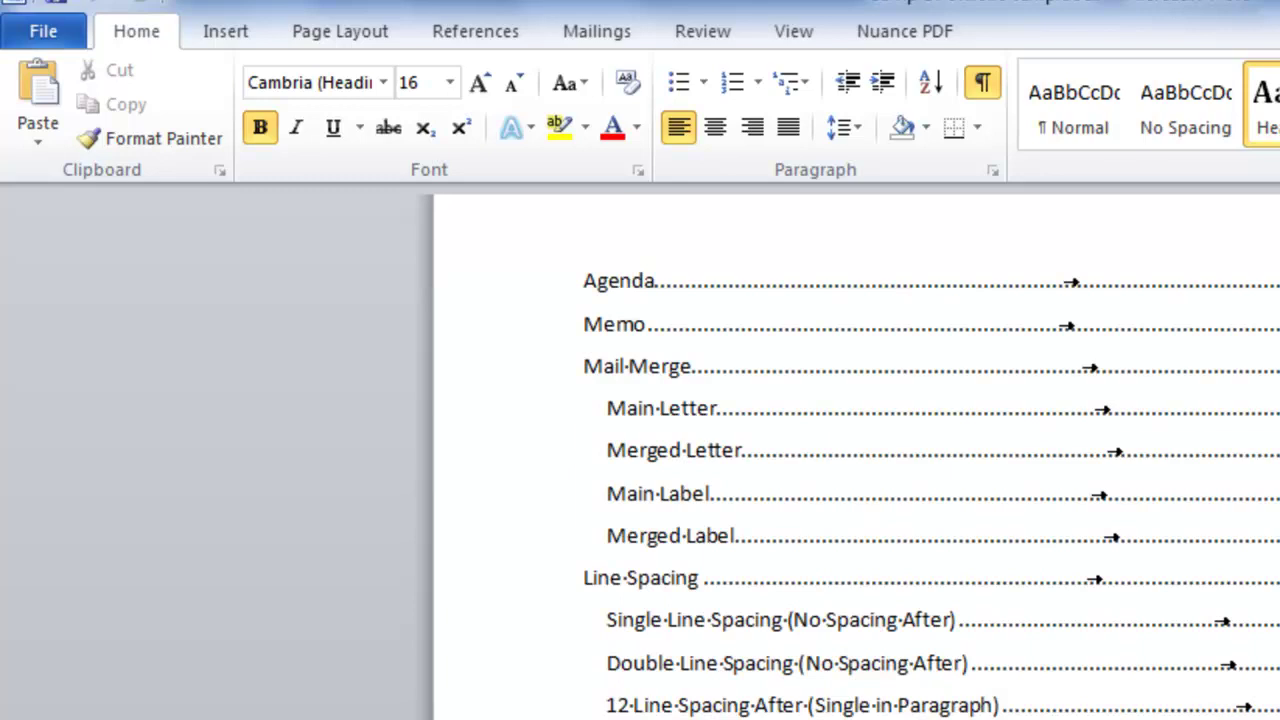
left_click(1067, 360)
scroll(1067, 360, "down", 15)
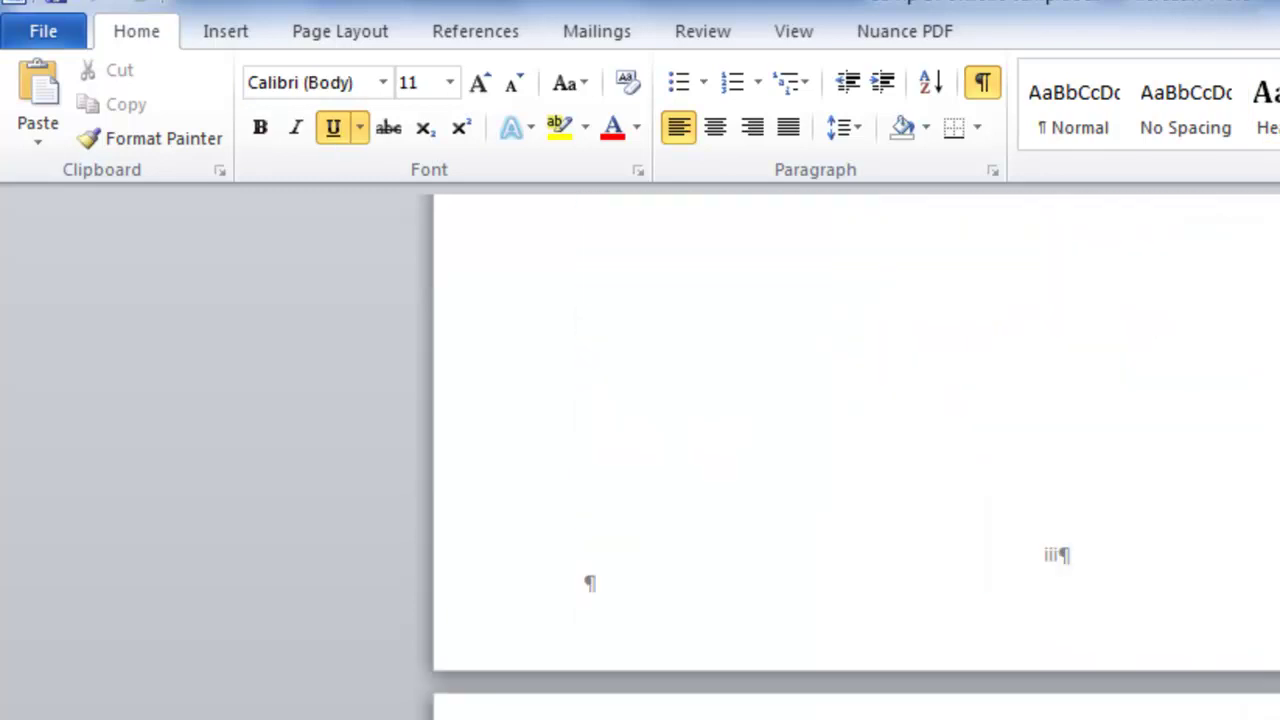
scroll(857, 456, "down", 20)
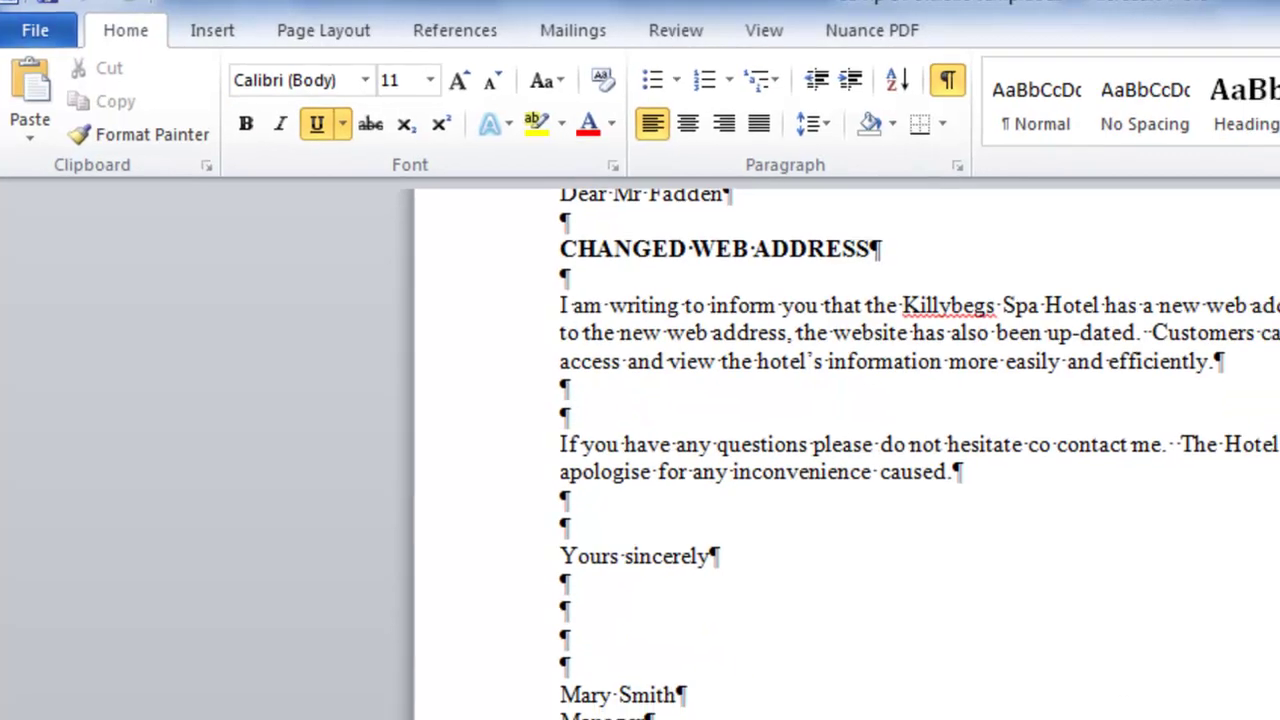